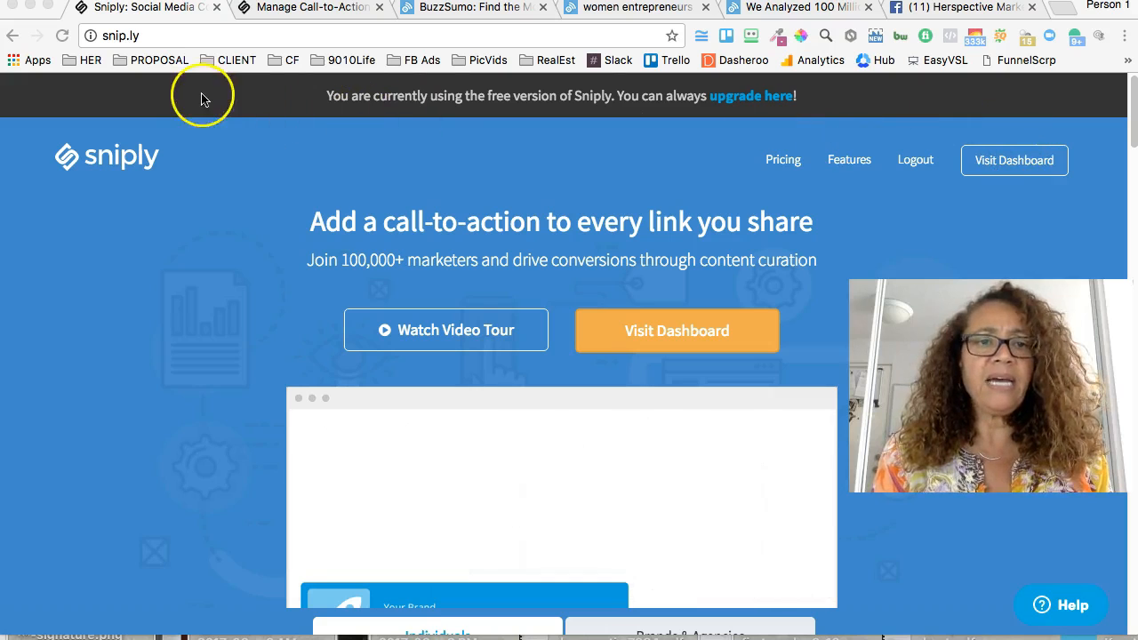
- Close the Sniply and BuzzSumo homepages to bring up BuzzSumo's most-shared content search
left_click(216, 8)
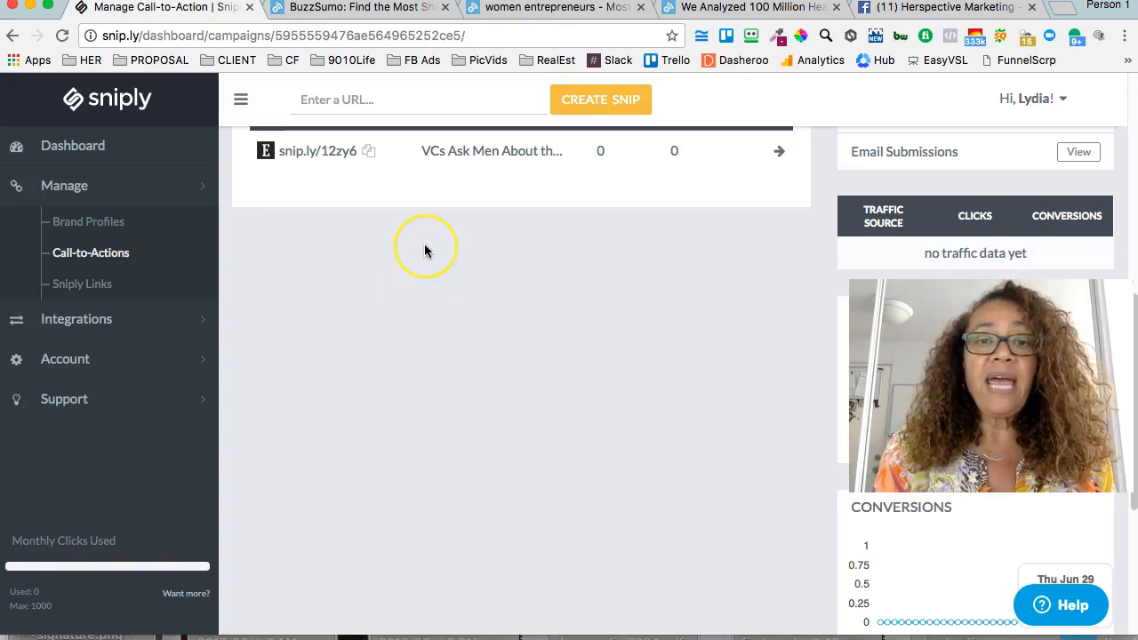
left_click(582, 177)
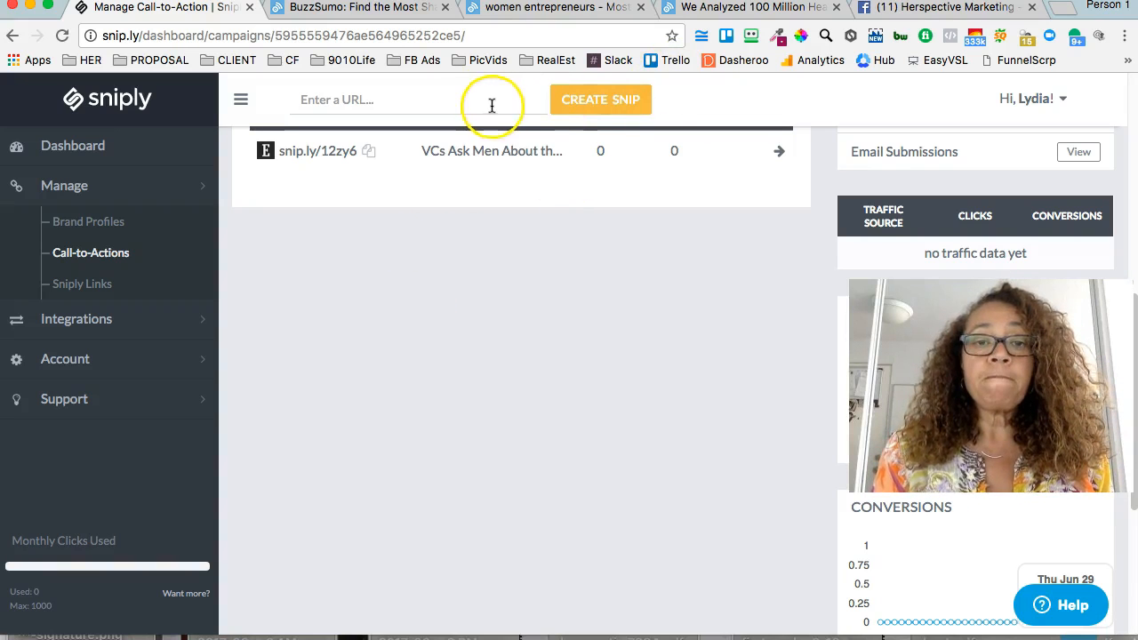
left_click(360, 13)
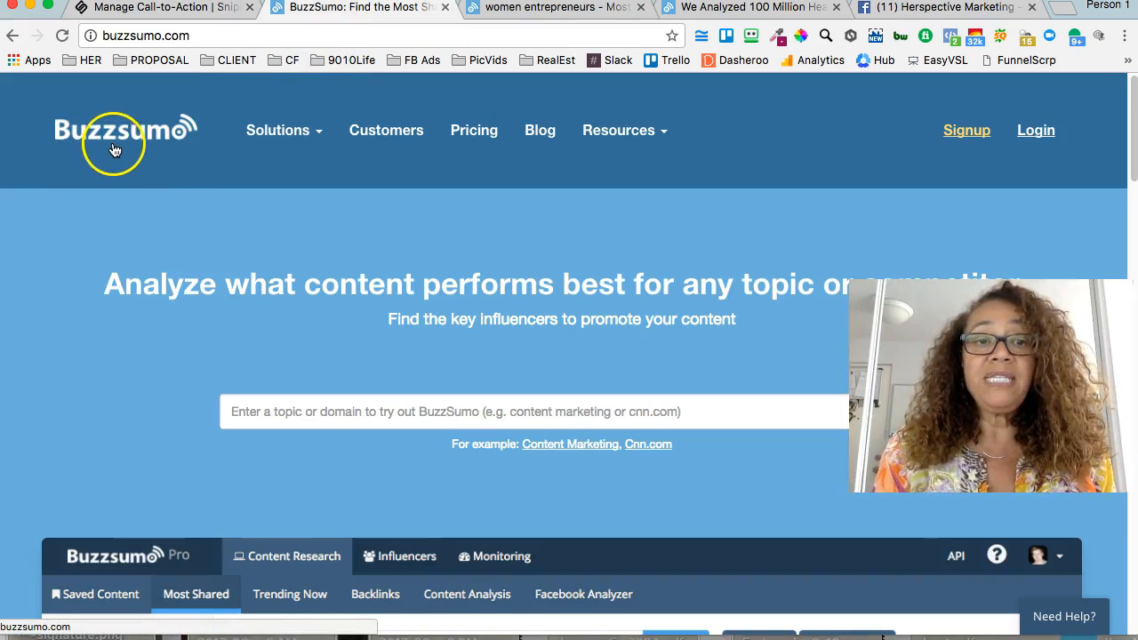
left_click(445, 7)
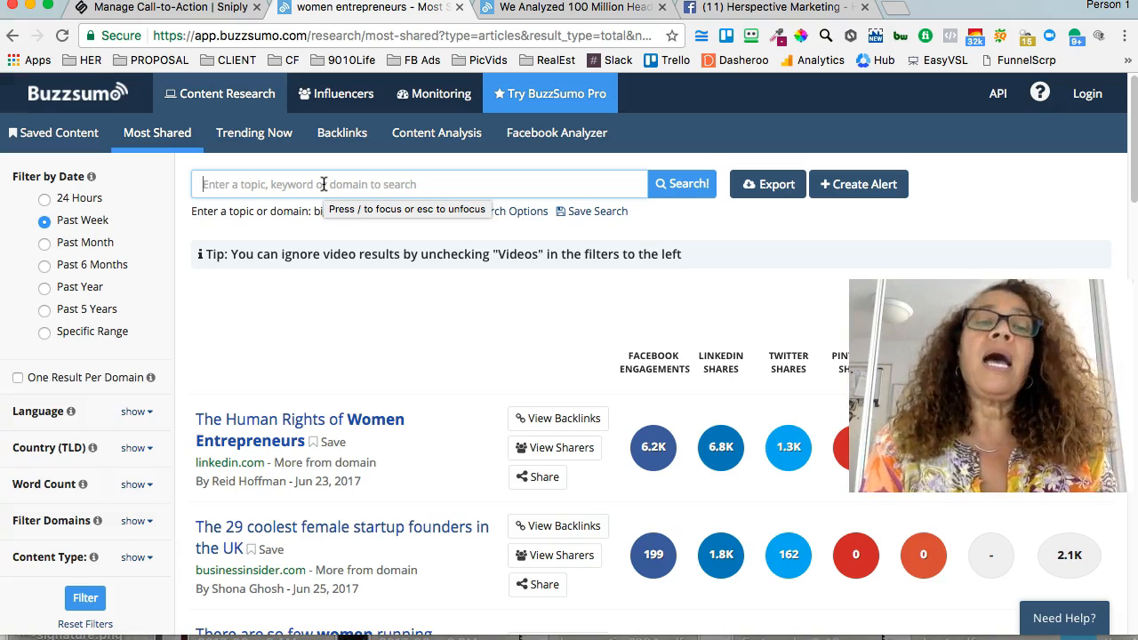
- Search BuzzSumo's most-shared content for "women entrepreneurs"
type("women entre")
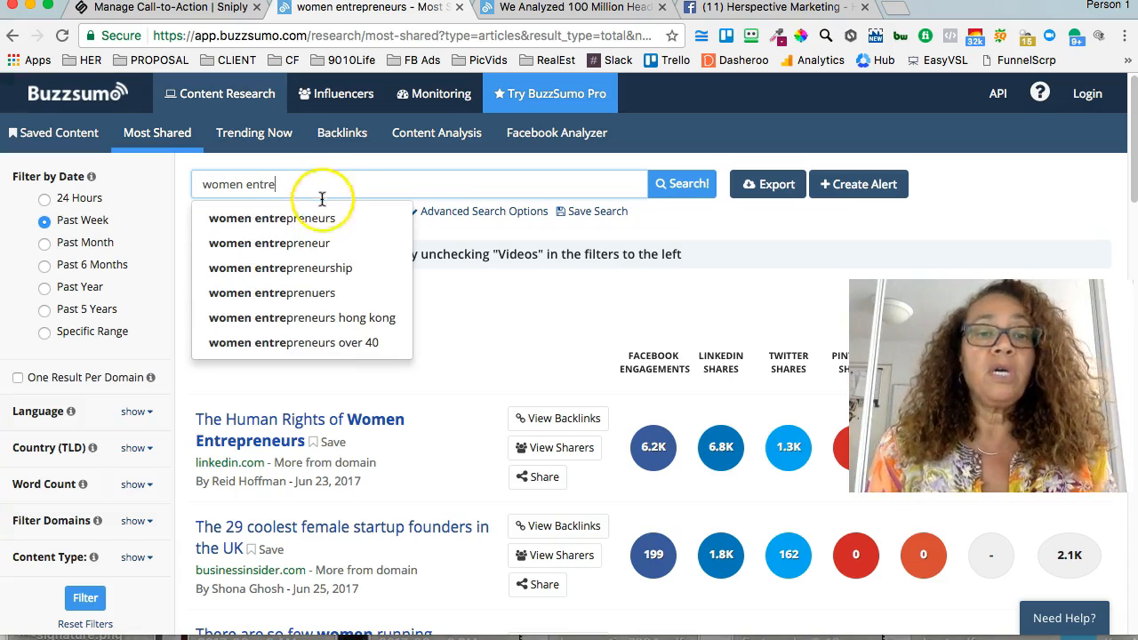
left_click(324, 218)
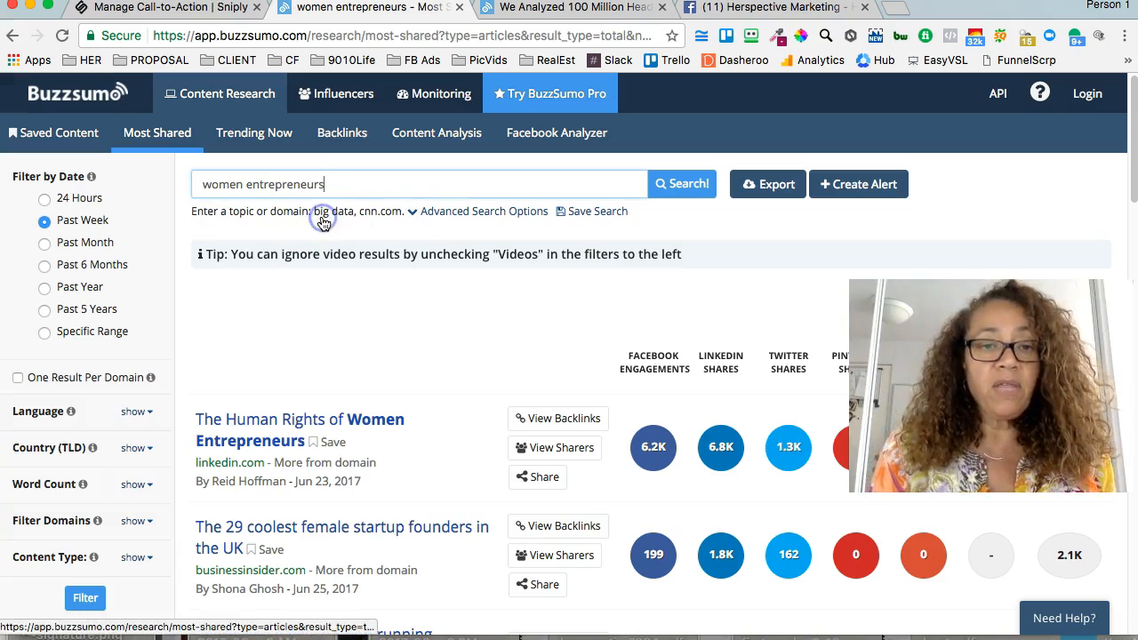
left_click(659, 188)
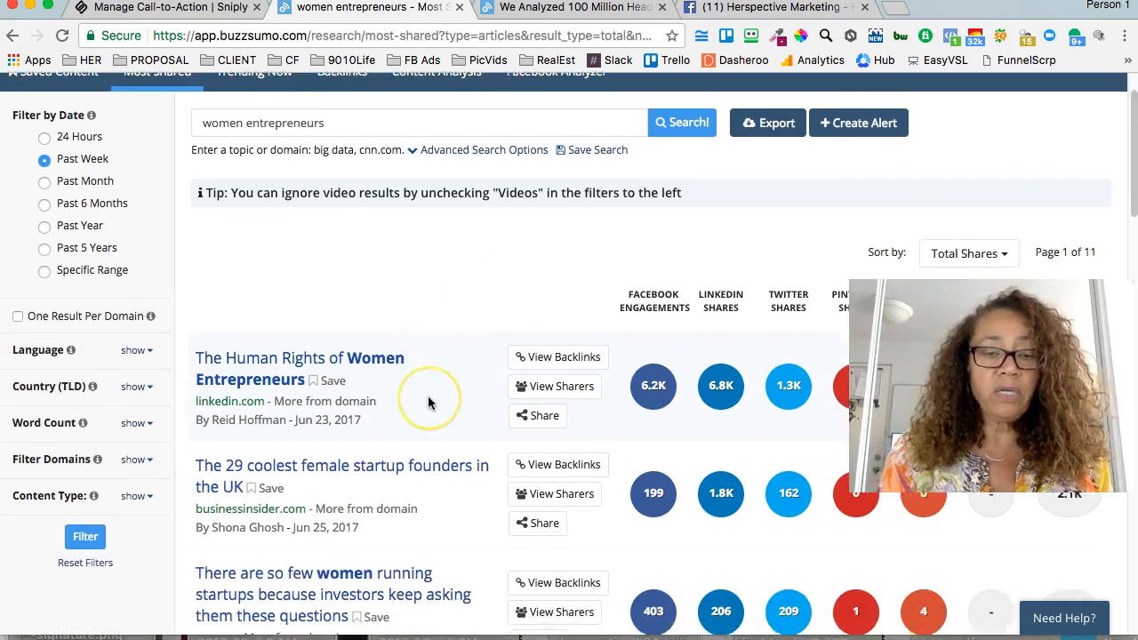
- Examine the titles, sources and share counts of the most-shared articles about women entrepreneurs
scroll(427, 402, "down", 3)
scroll(427, 400, "down", 1)
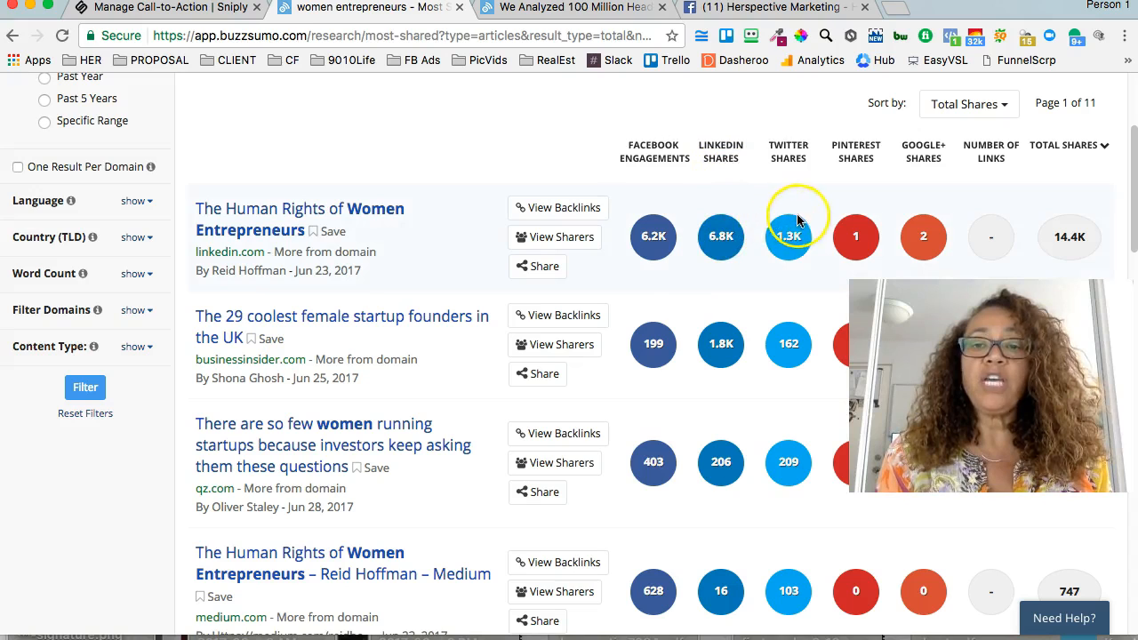
scroll(382, 317, "down", 2)
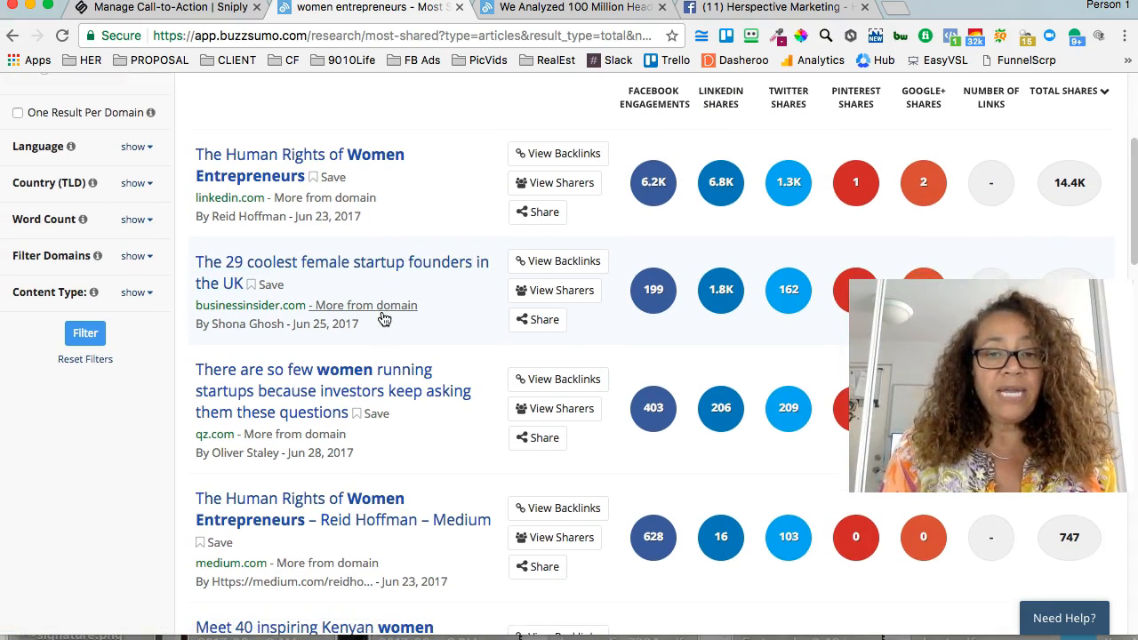
scroll(384, 320, "down", 1)
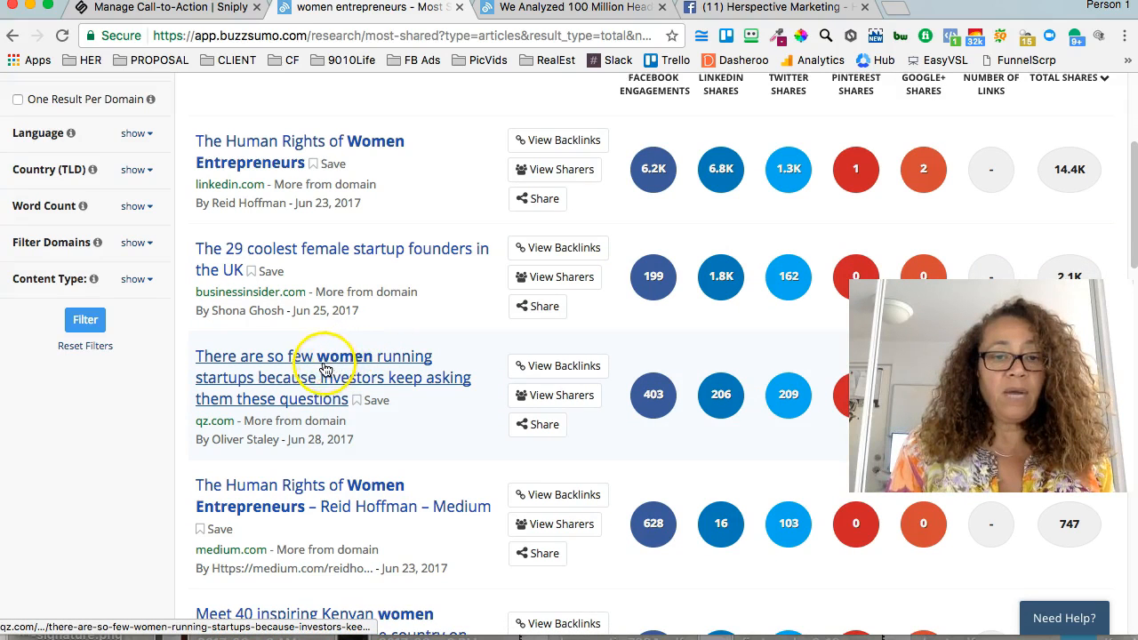
scroll(325, 368, "down", 4)
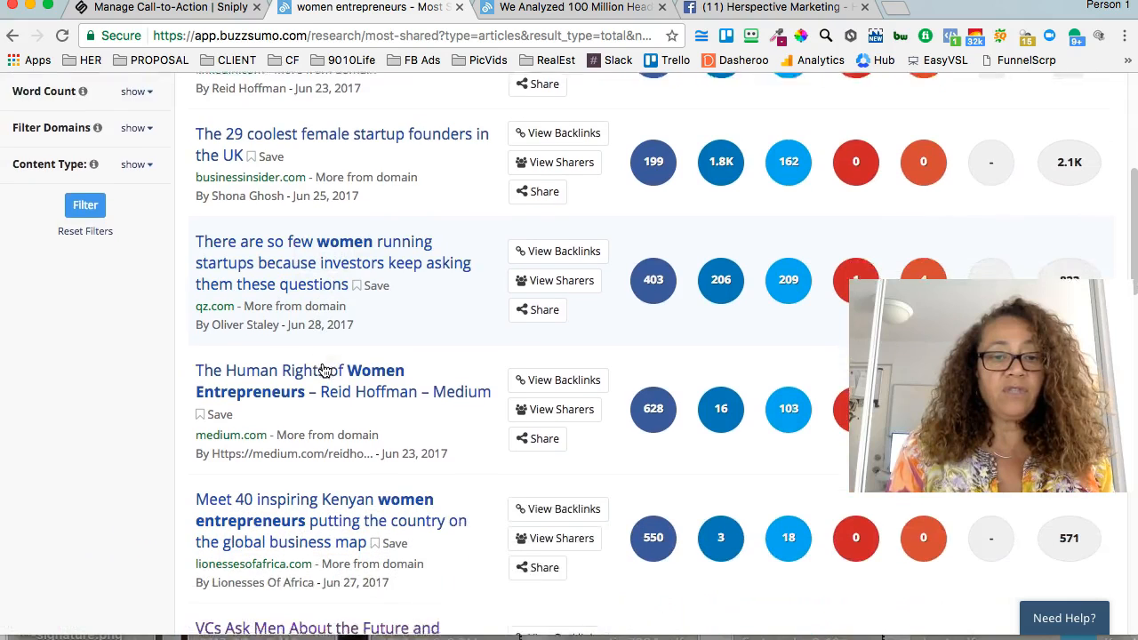
scroll(324, 369, "down", 6)
scroll(325, 369, "down", 1)
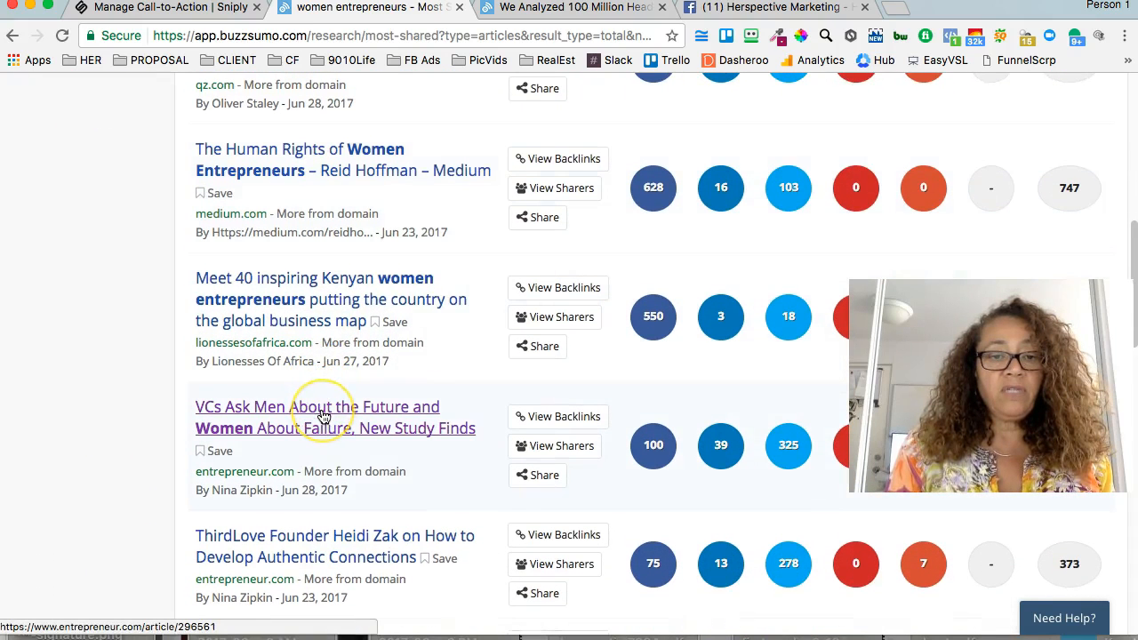
scroll(325, 416, "down", 8)
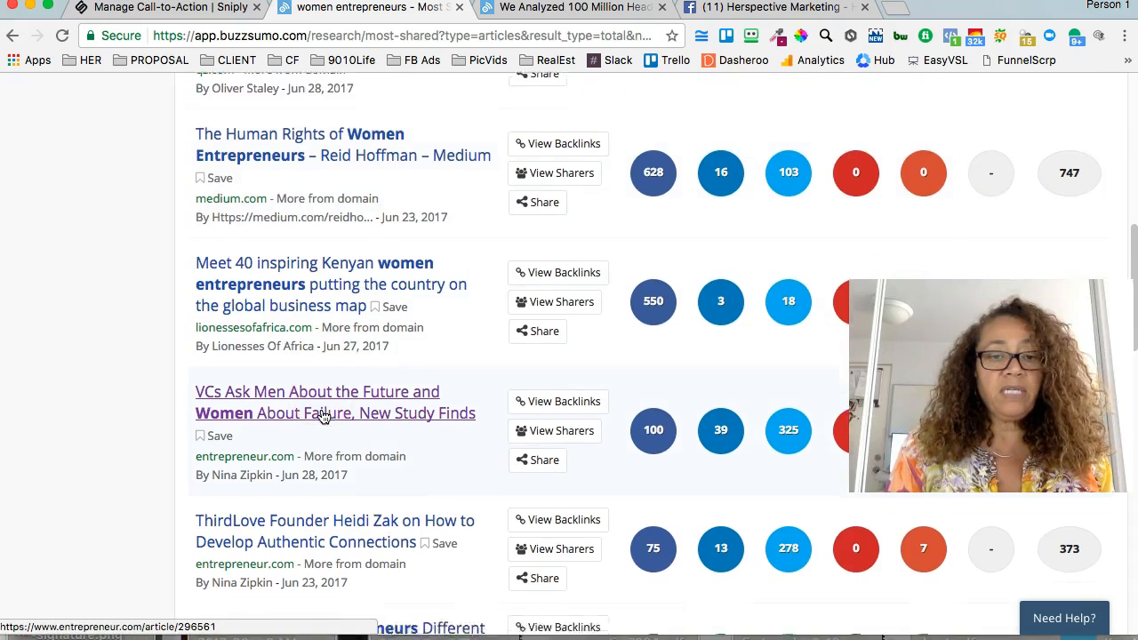
scroll(323, 416, "down", 3)
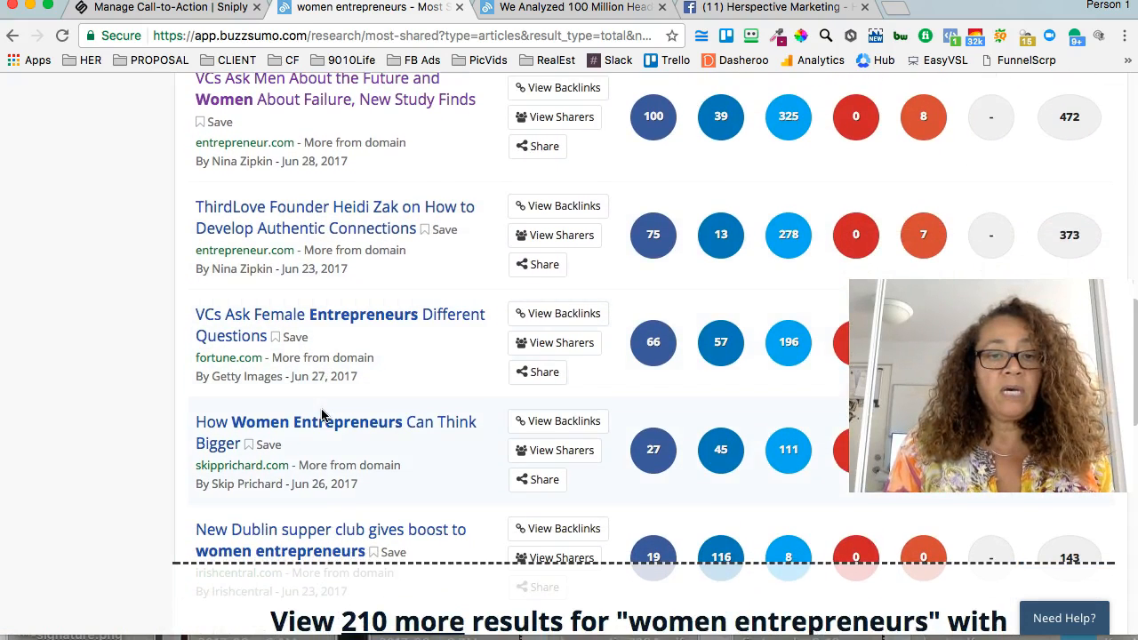
scroll(323, 415, "down", 1)
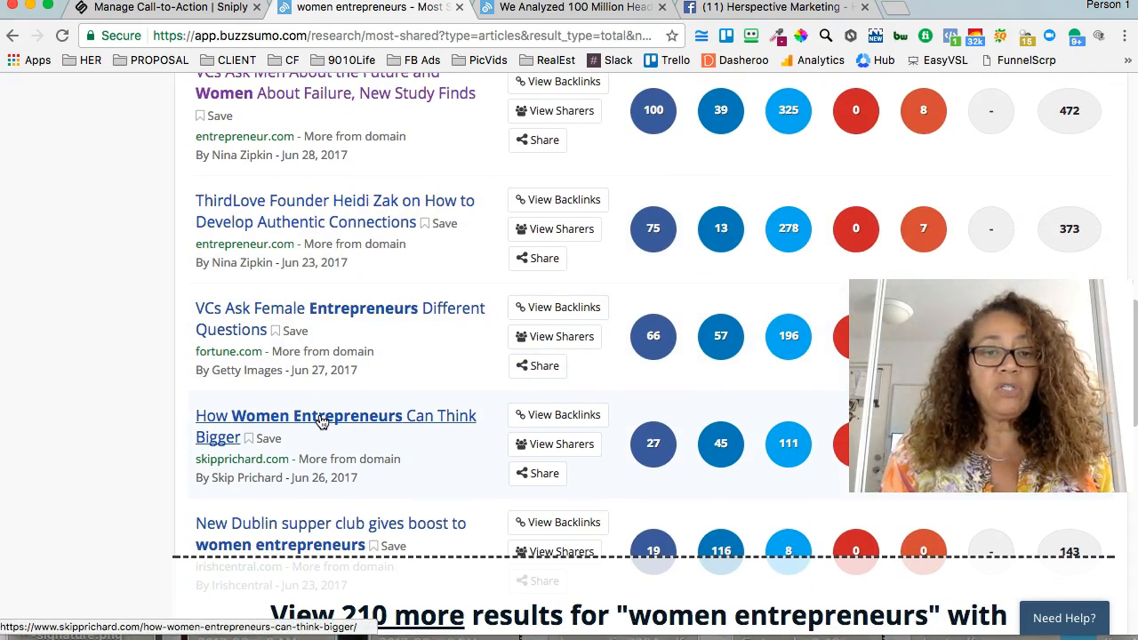
- Open the article "How Women Entrepreneurs Can Think Bigger", skim it and close it again
left_click(322, 420)
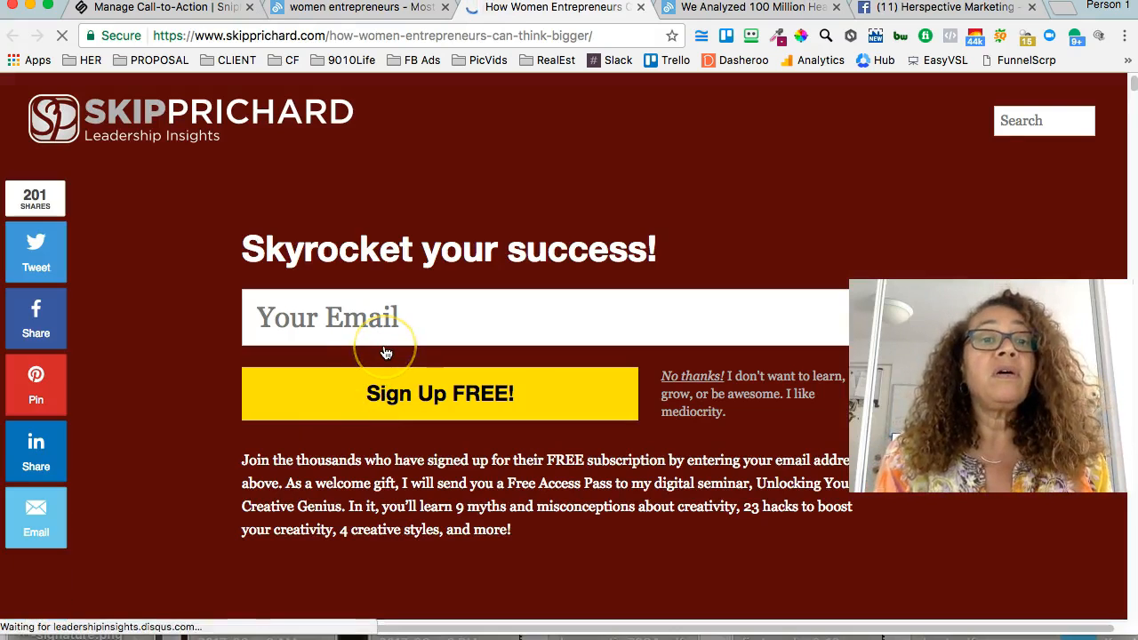
scroll(385, 353, "down", 5)
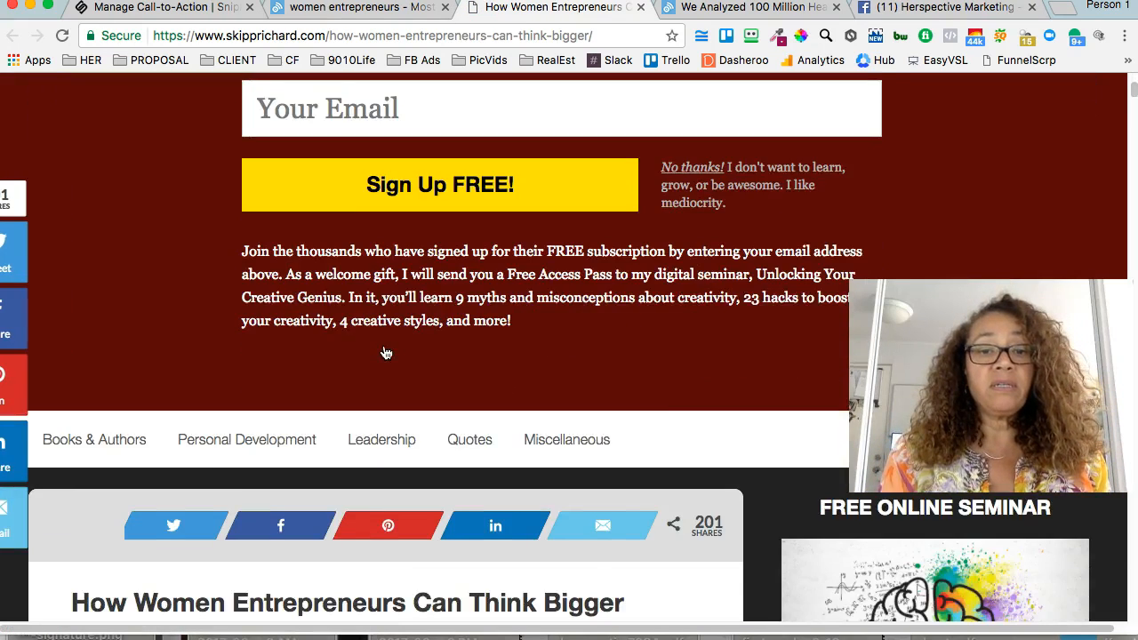
scroll(386, 352, "down", 10)
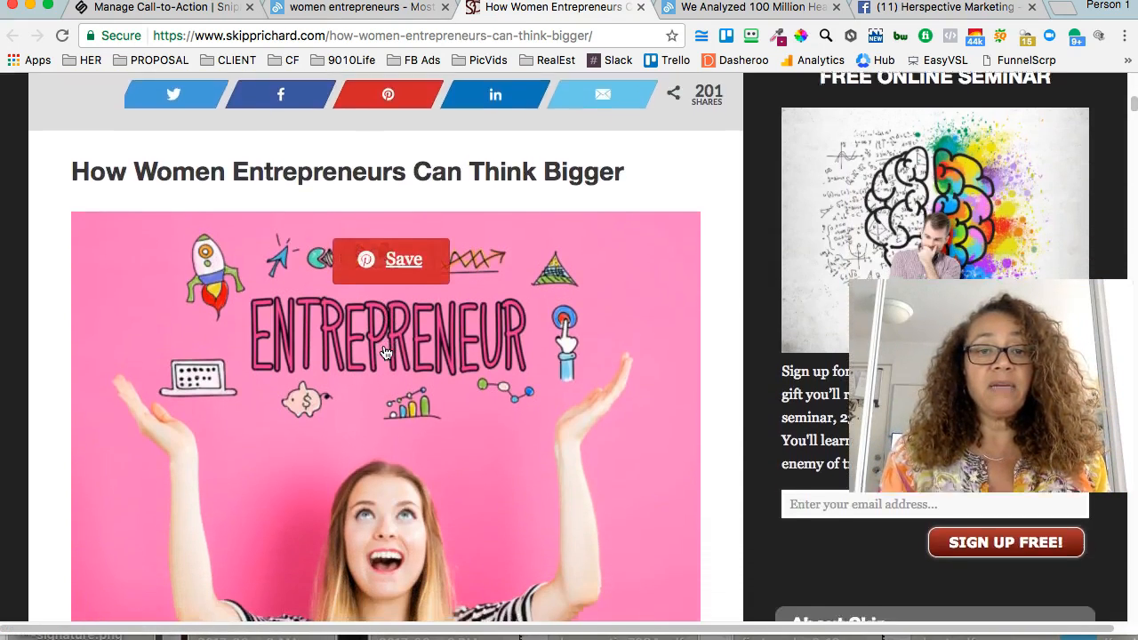
scroll(386, 353, "down", 8)
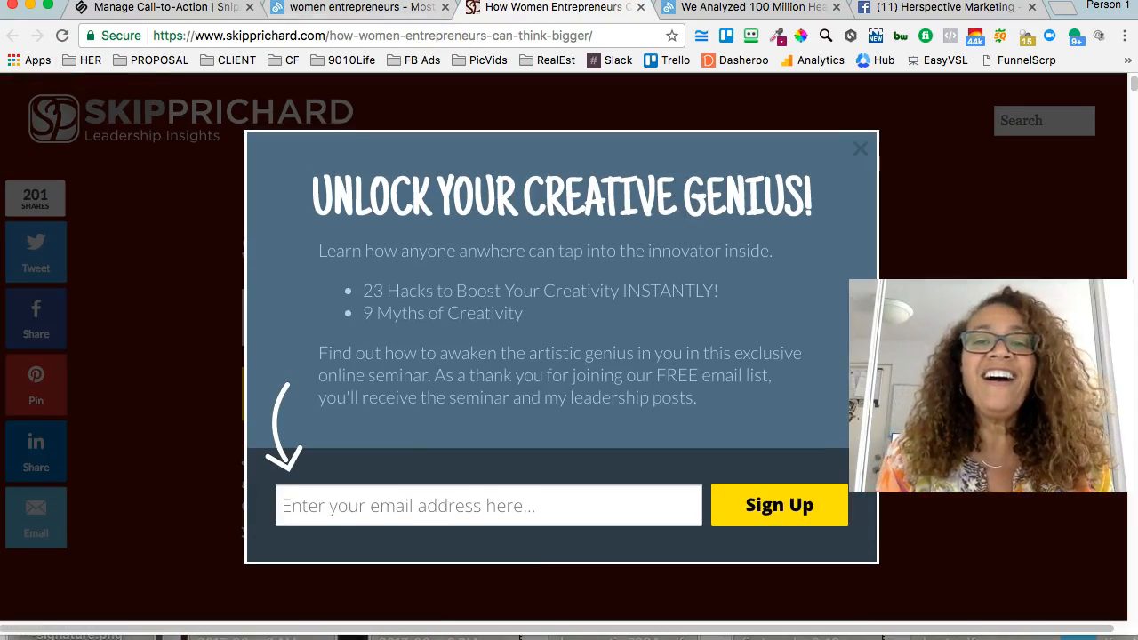
left_click(640, 8)
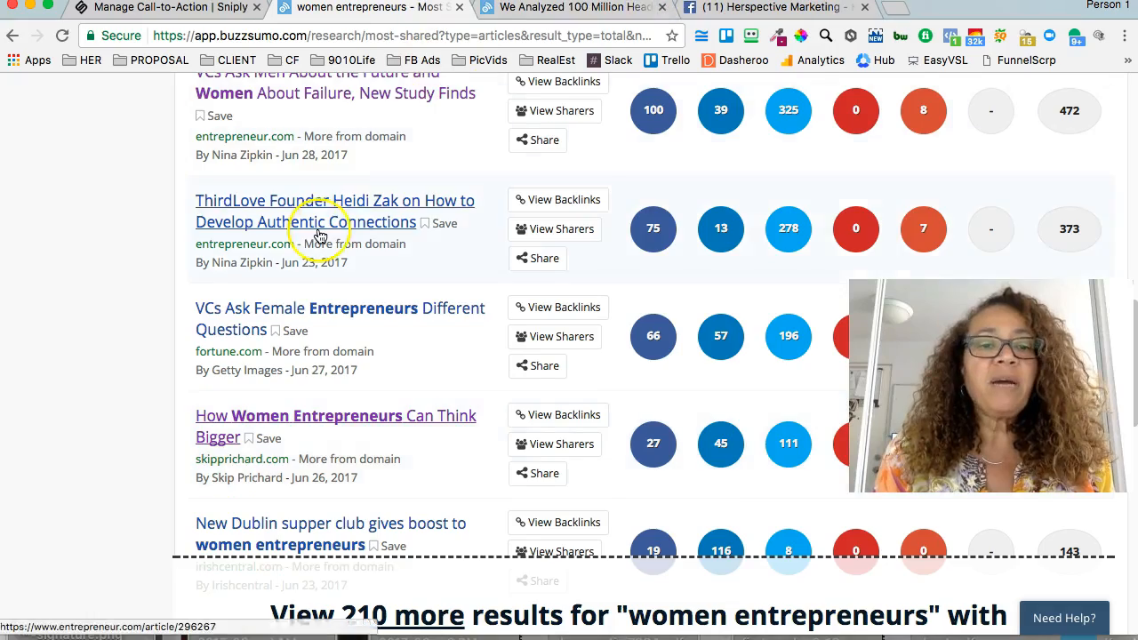
- Open the article "VCs Ask Men About the Future and Women About Failure, New Study Finds" from the results and skim it
scroll(320, 233, "down", 5)
scroll(320, 235, "down", 3)
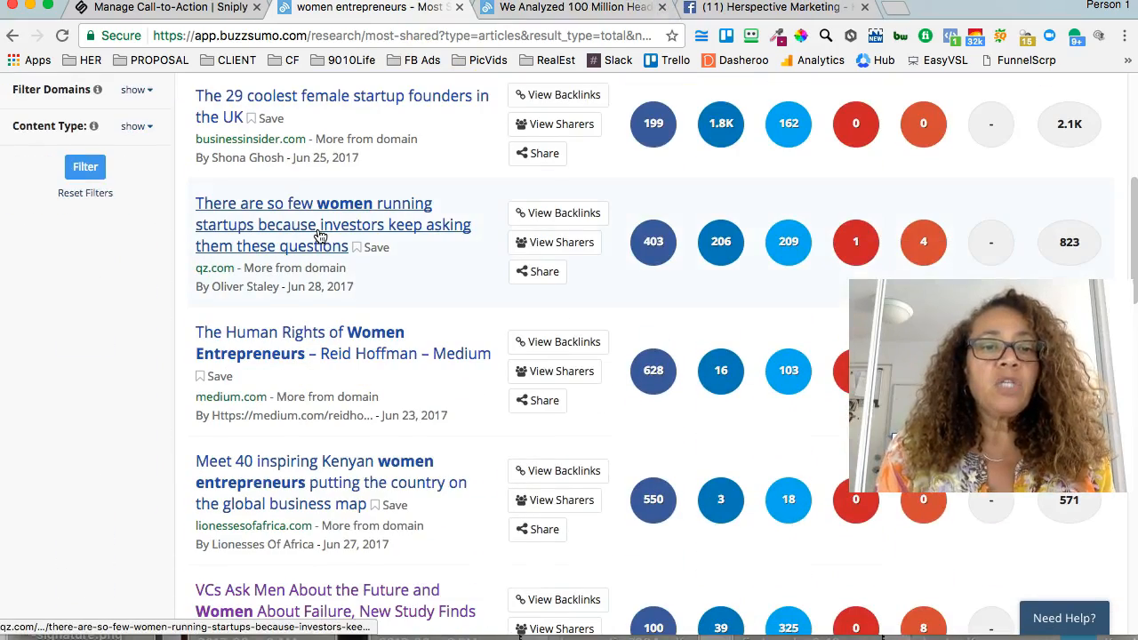
scroll(320, 236, "down", 1)
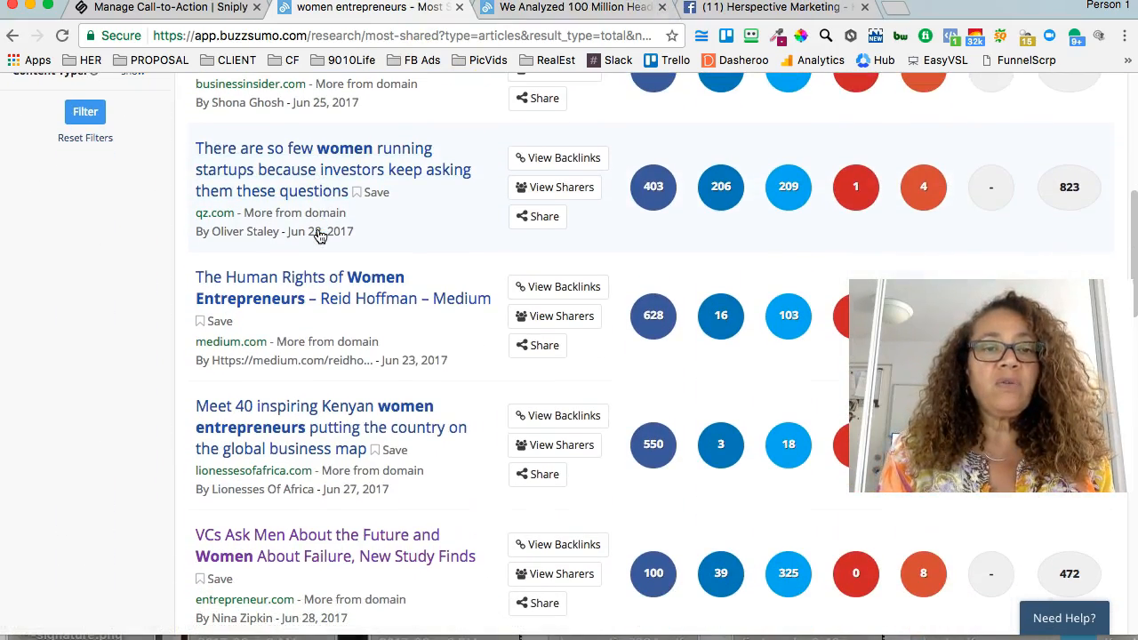
scroll(320, 236, "down", 2)
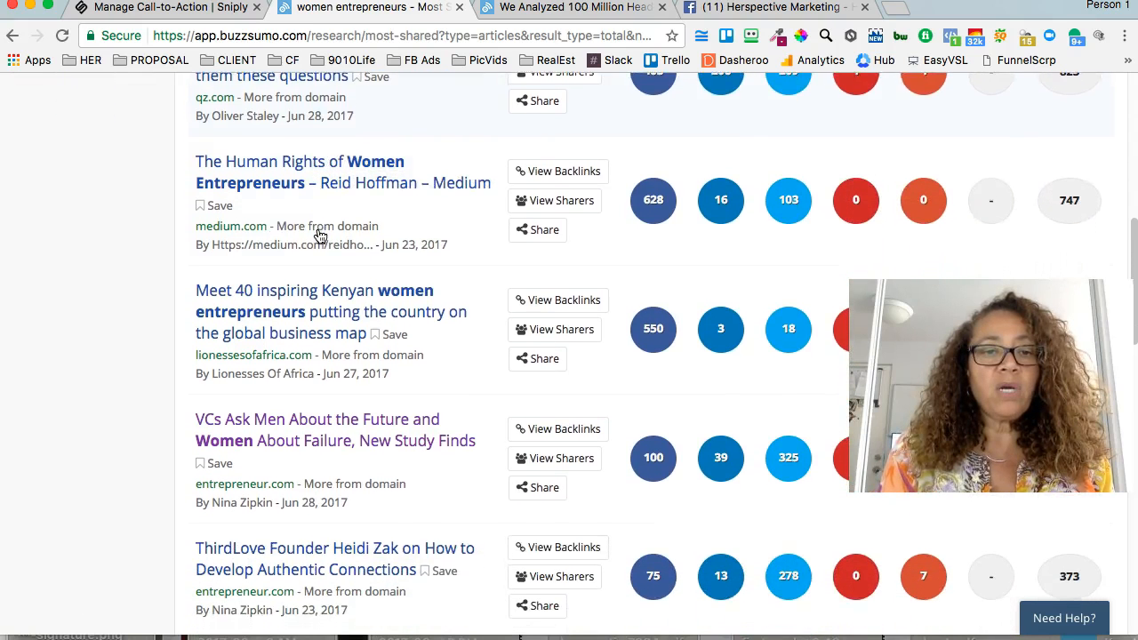
scroll(320, 236, "down", 1)
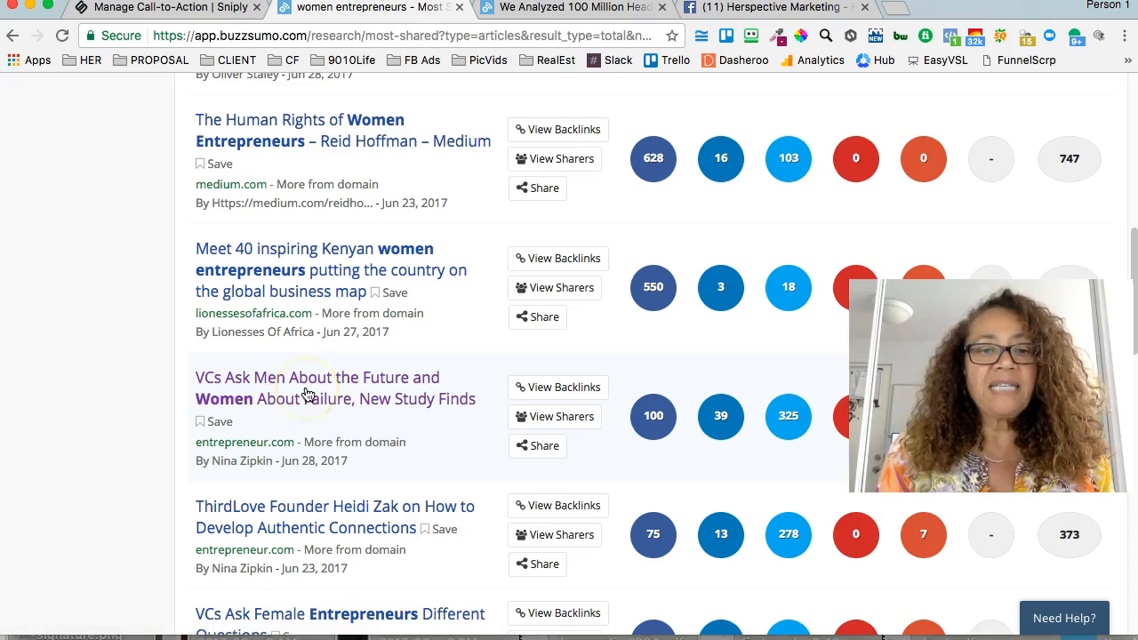
left_click(321, 384)
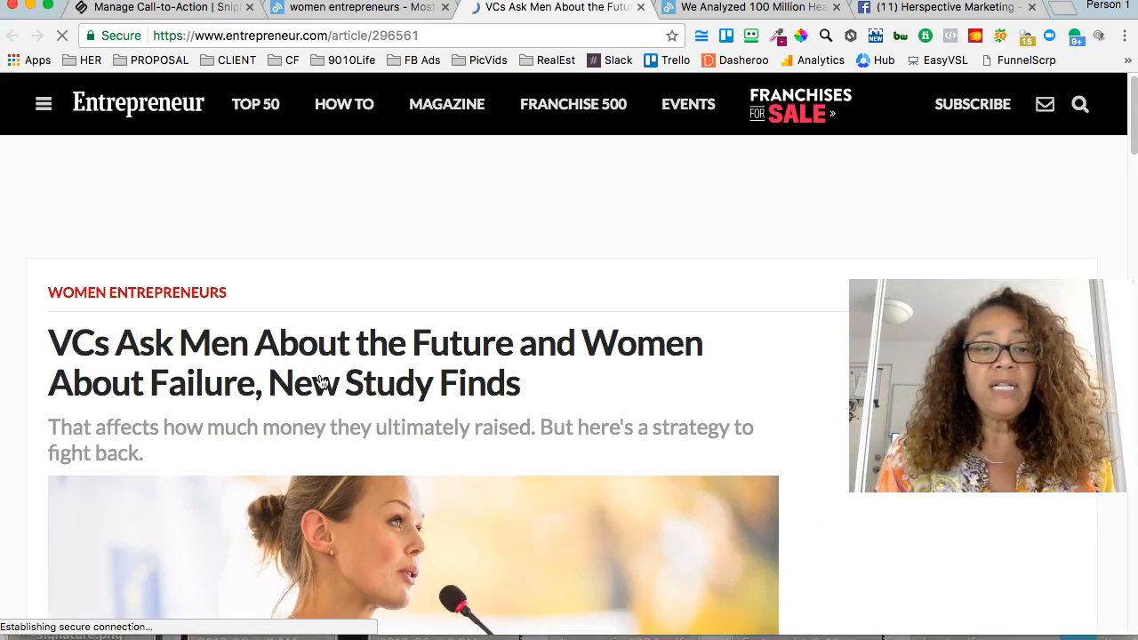
scroll(320, 382, "down", 5)
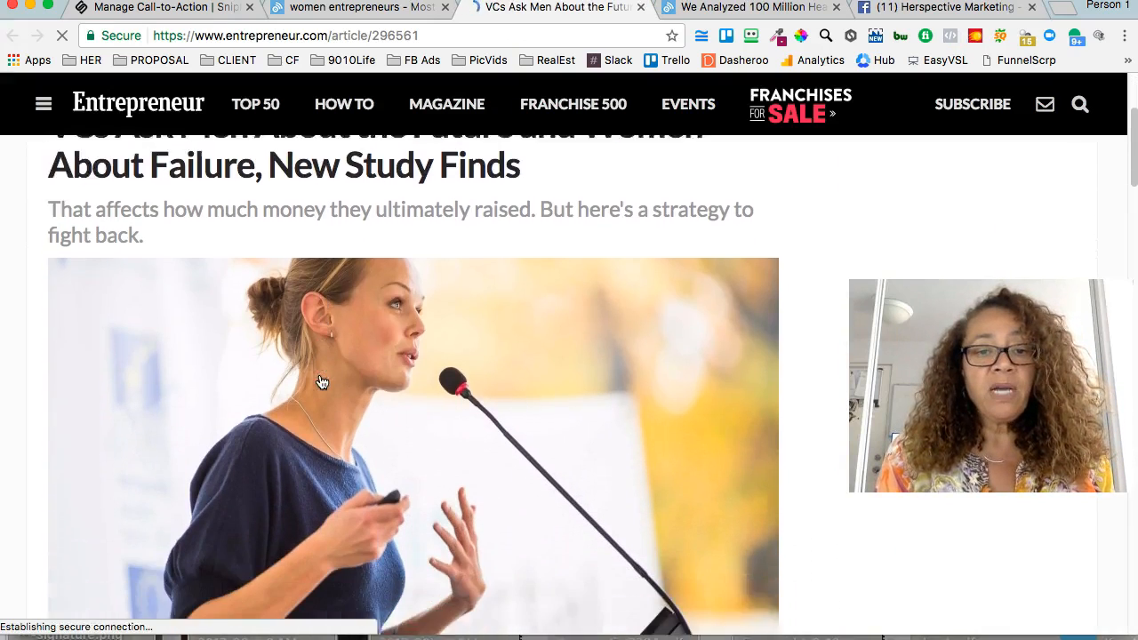
scroll(322, 382, "down", 15)
scroll(322, 382, "up", 18)
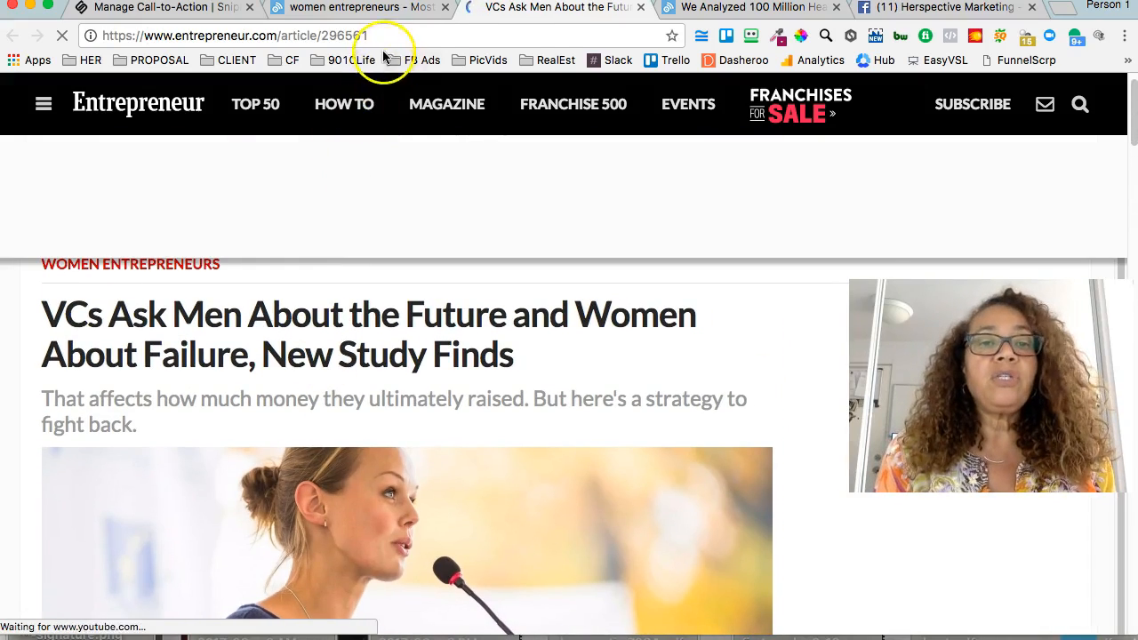
- Switch to Sniply and start a new call-to-action of type Button for the Herspective Marketing brand
left_click(204, 9)
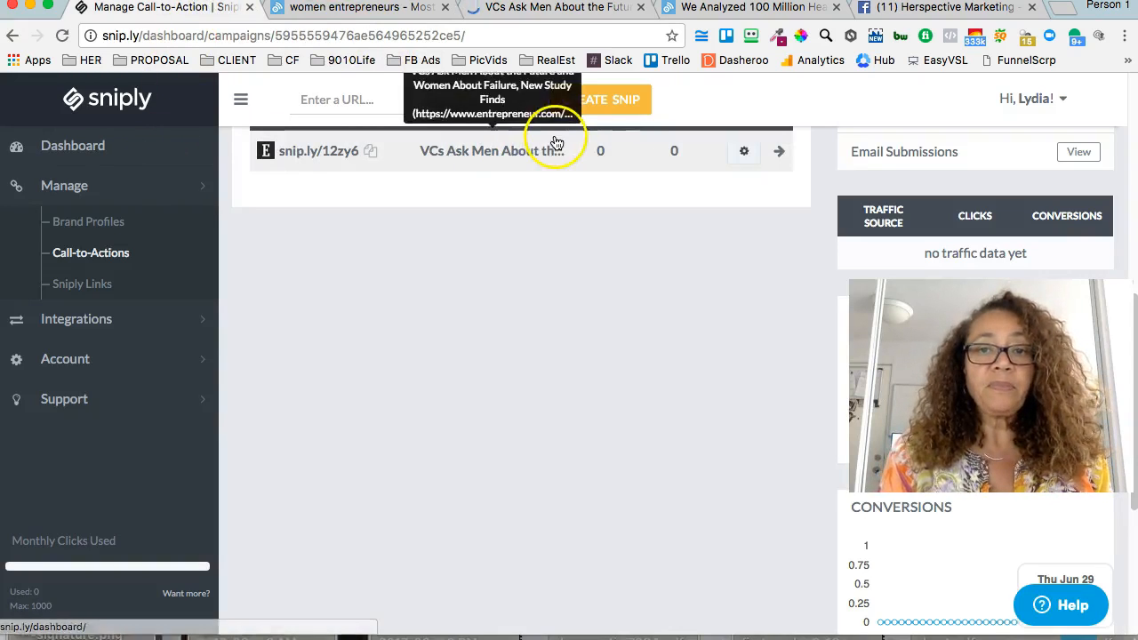
left_click(90, 255)
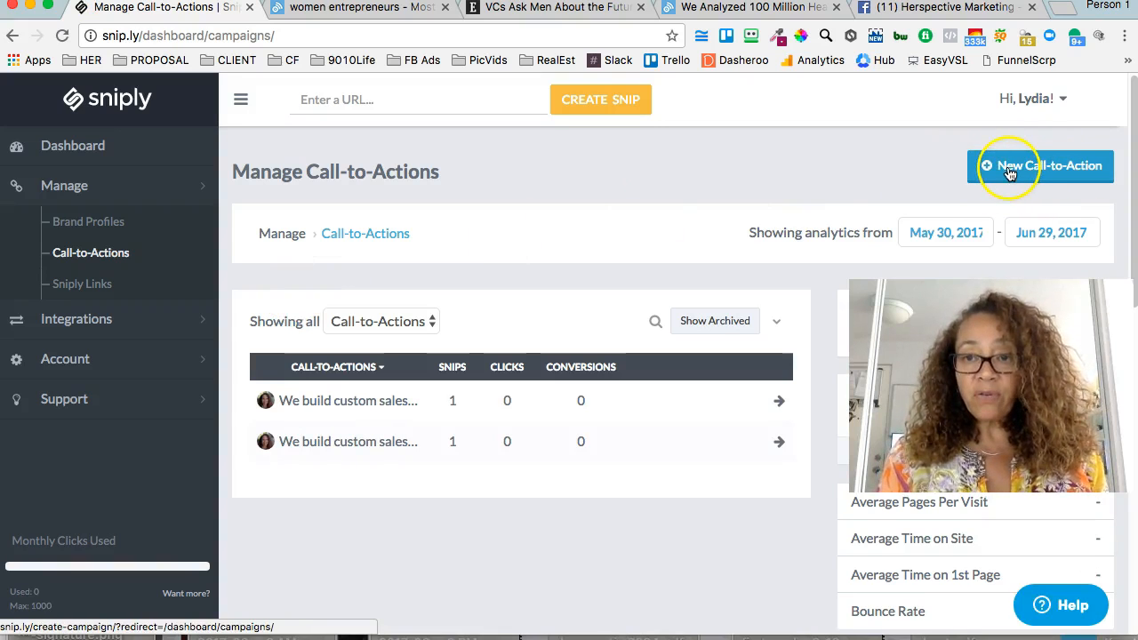
left_click(1009, 172)
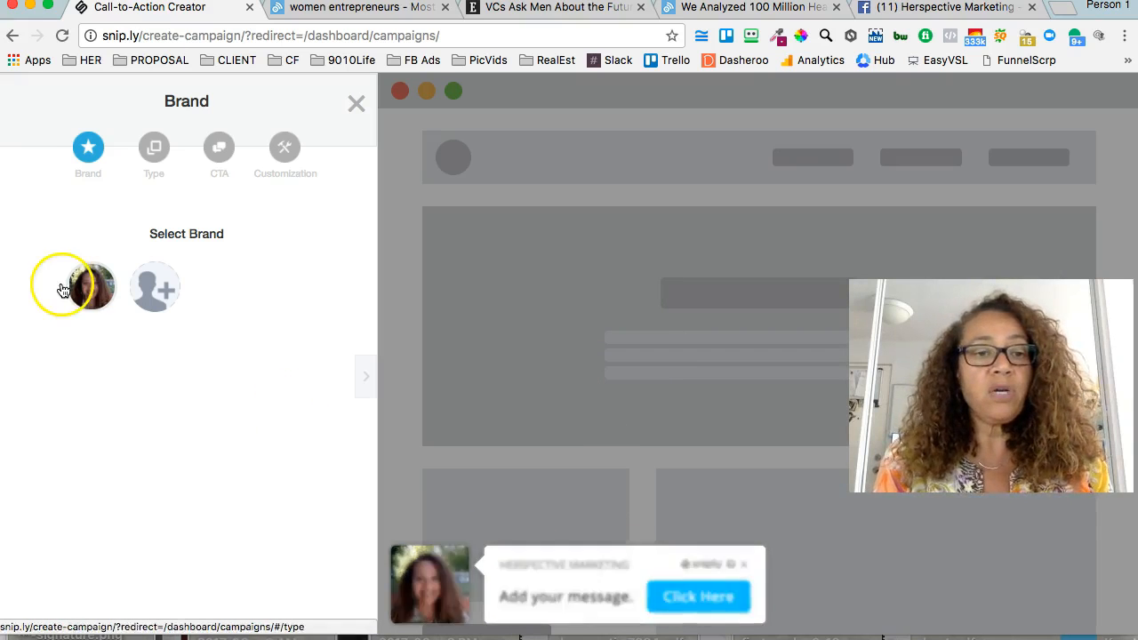
left_click(89, 288)
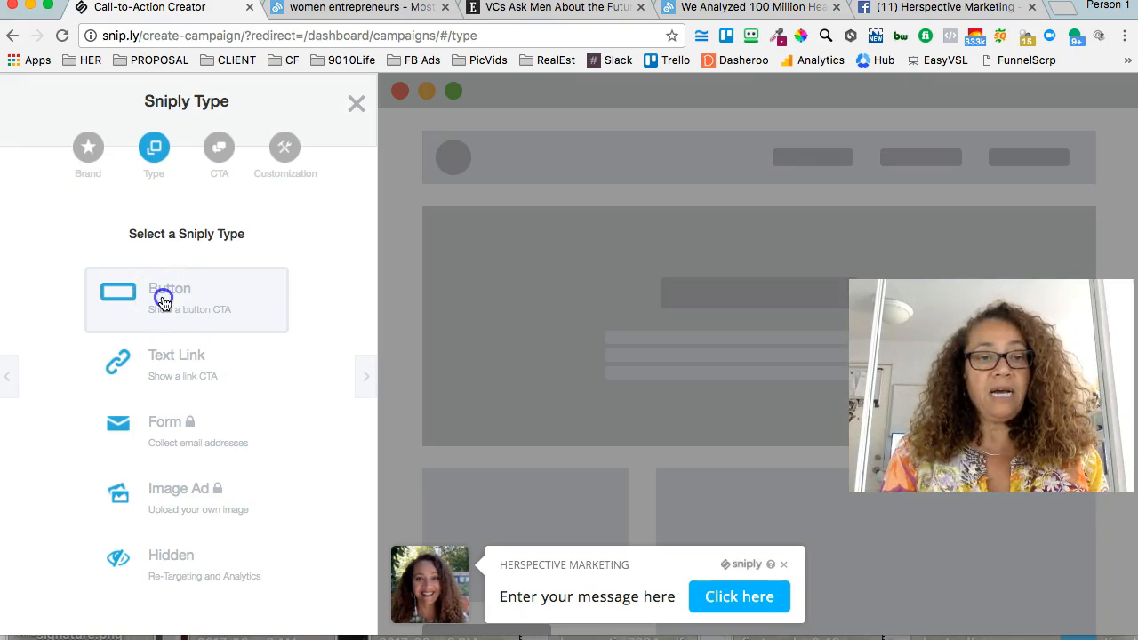
left_click(164, 302)
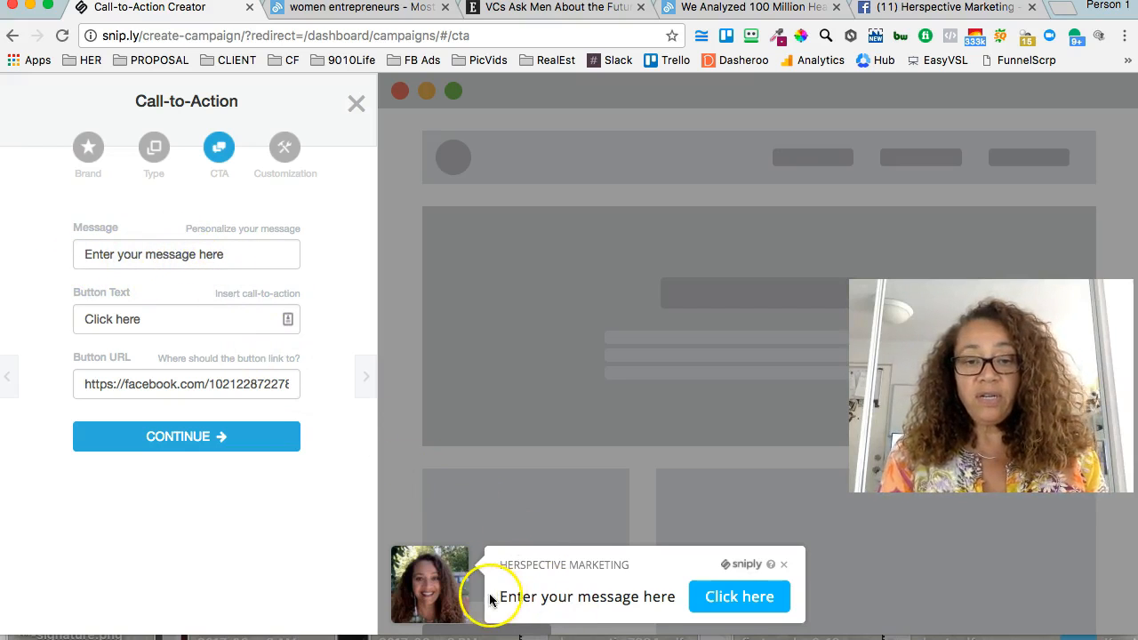
- Set the call-to-action message to "We build custom sales funnels for women entrepreneurs!"
left_click_drag(234, 253, 56, 255)
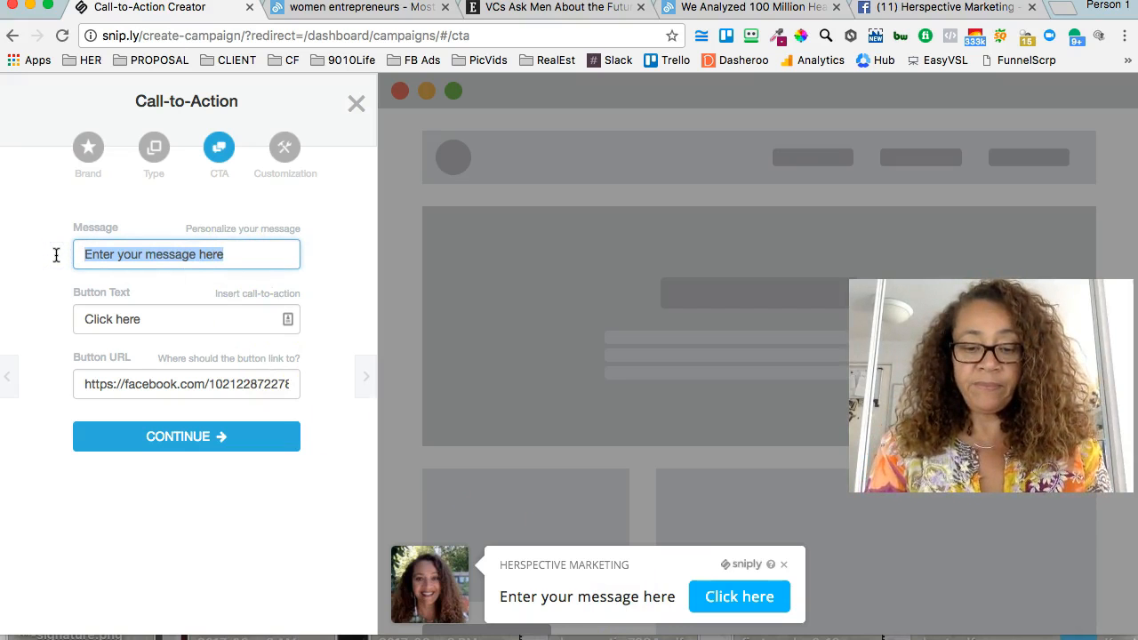
type("WE")
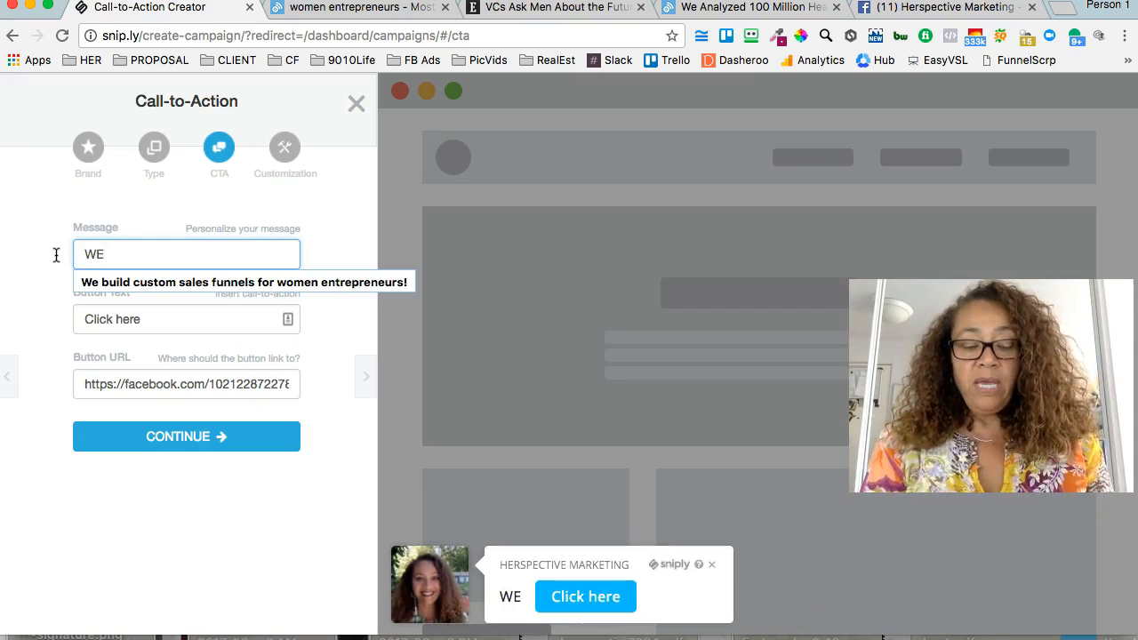
type(" build custom")
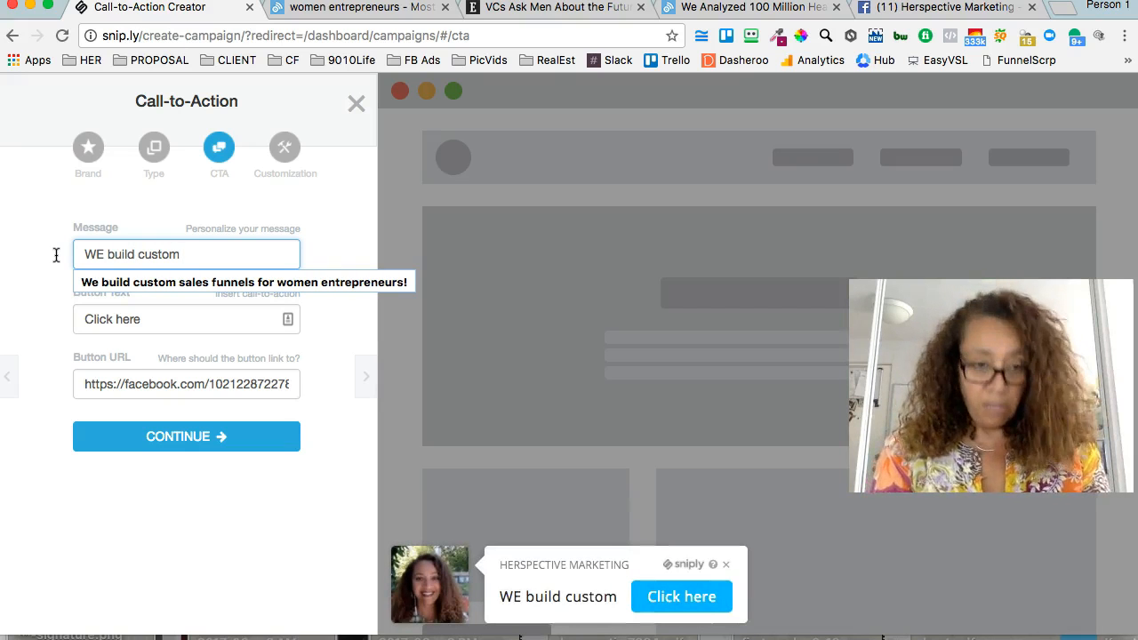
key("Down")
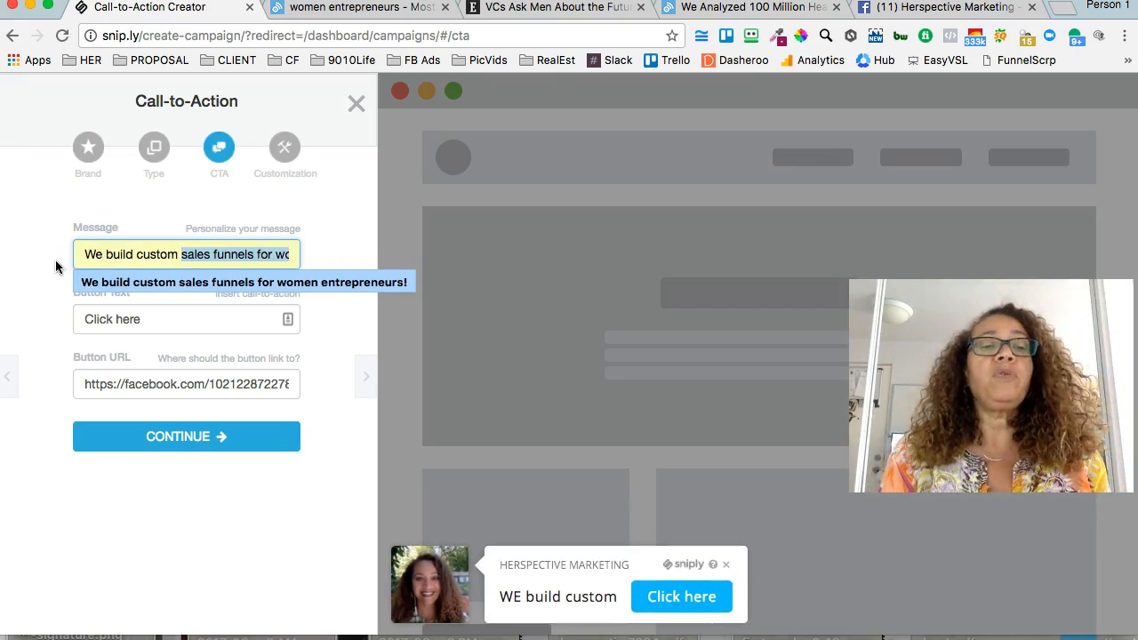
left_click(110, 283)
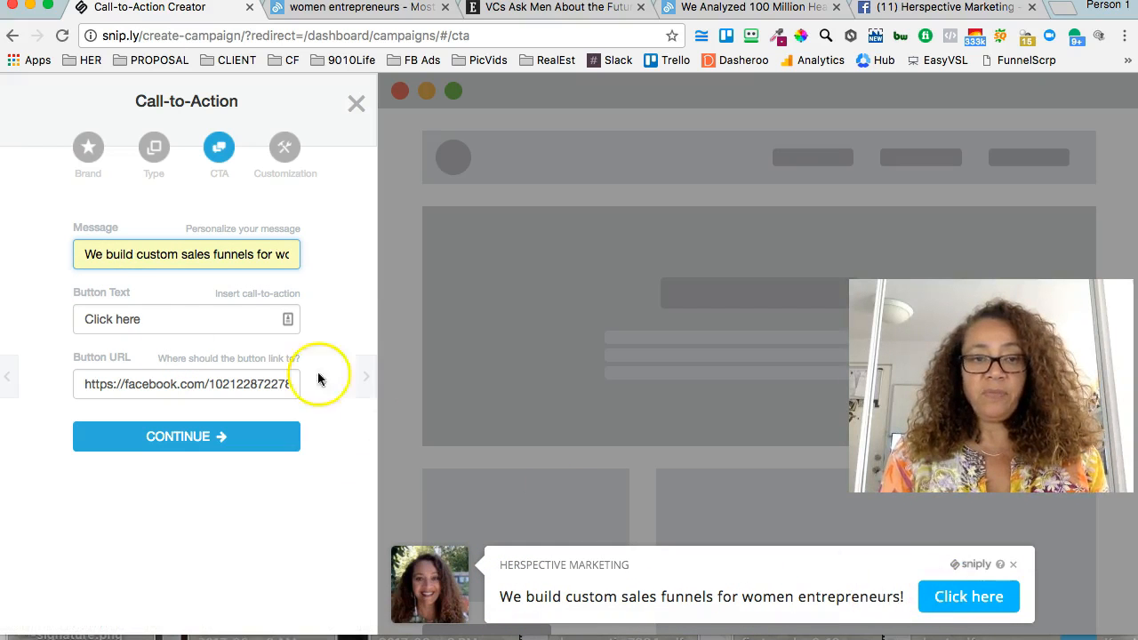
- Try "Click NOw!" as the button text of the call-to-action
left_click(157, 317)
key("BackSpace")
key("BackSpace")
key("BackSpace")
key("BackSpace")
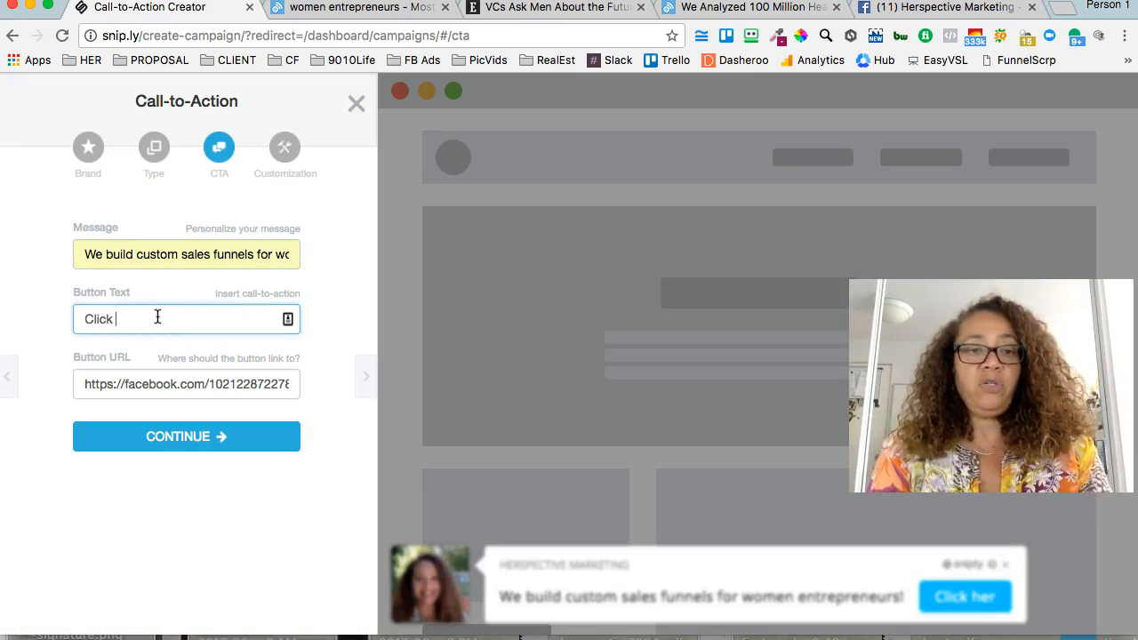
type("NOw!")
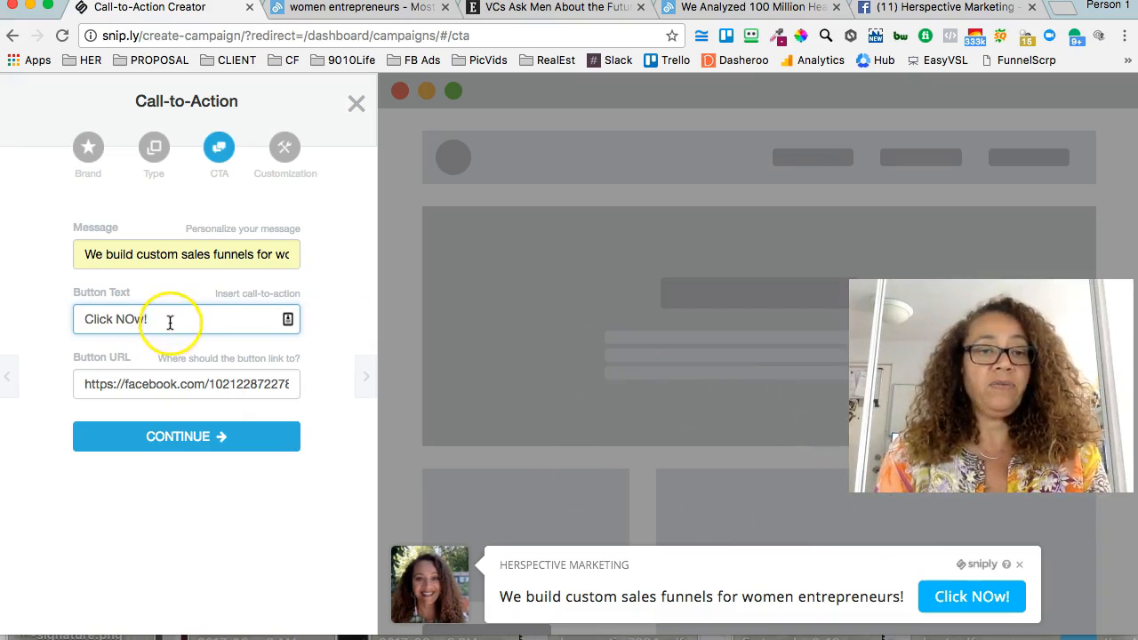
- Change the button text of the call-to-action to "Click Here!"
left_click(169, 321)
key("BackSpace")
key("BackSpace")
key("BackSpace")
key("BackSpace")
type("Here!")
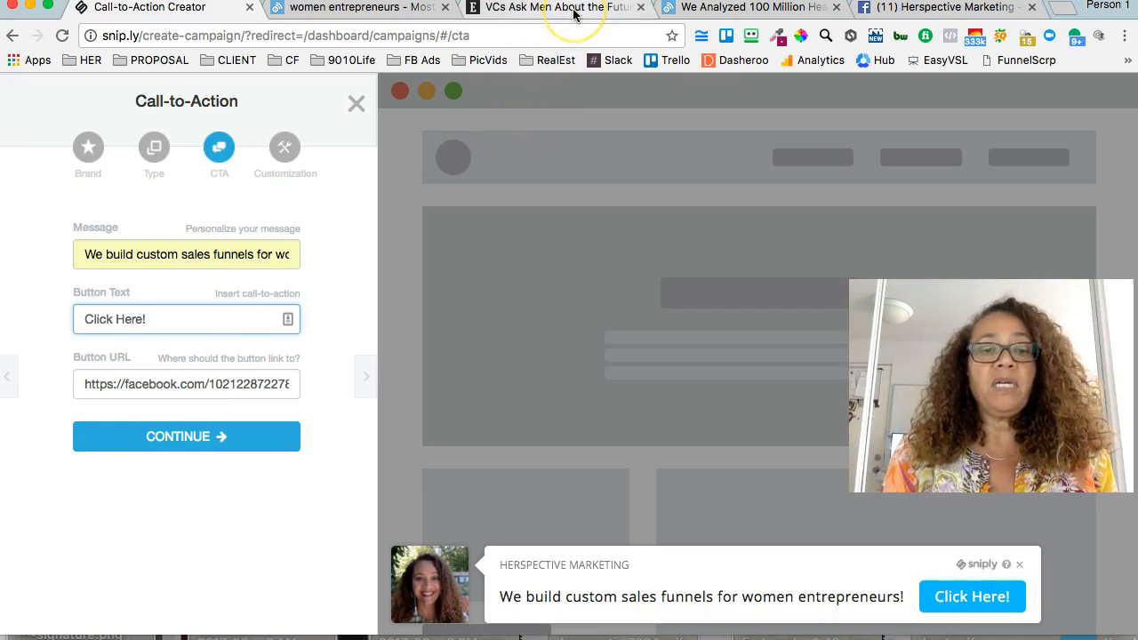
left_click(1062, 11)
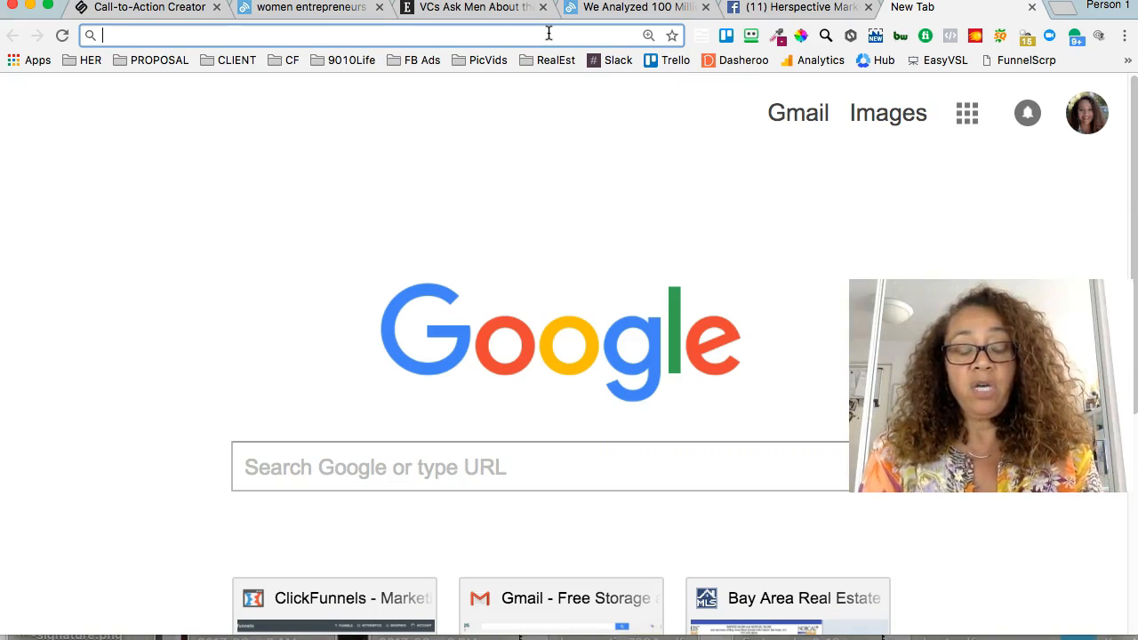
type("www.herspective.com")
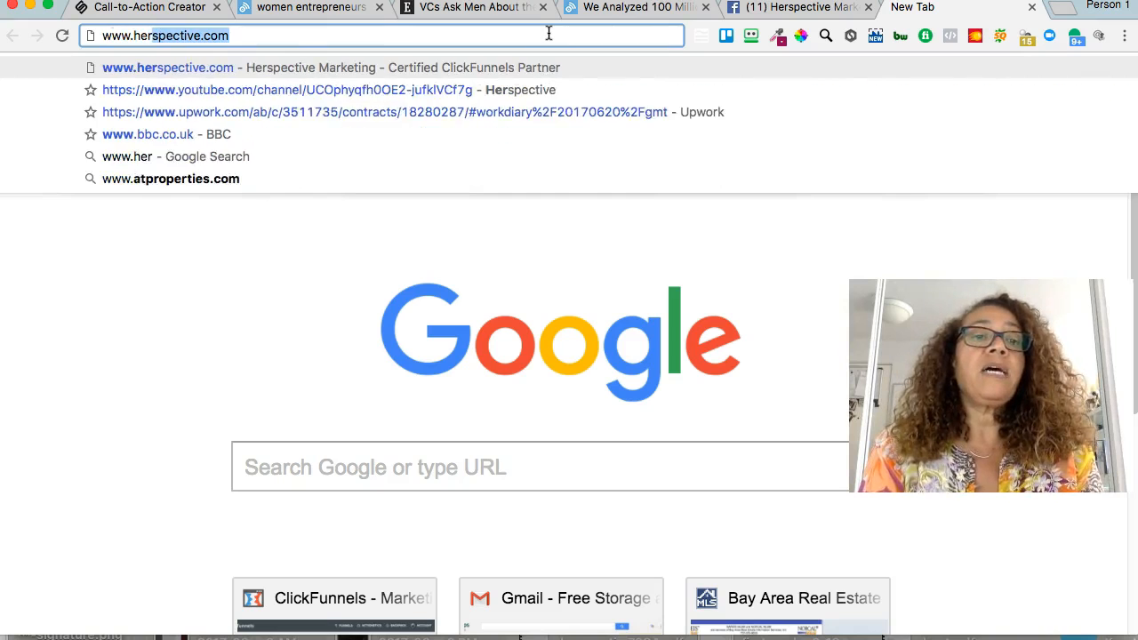
key("Return")
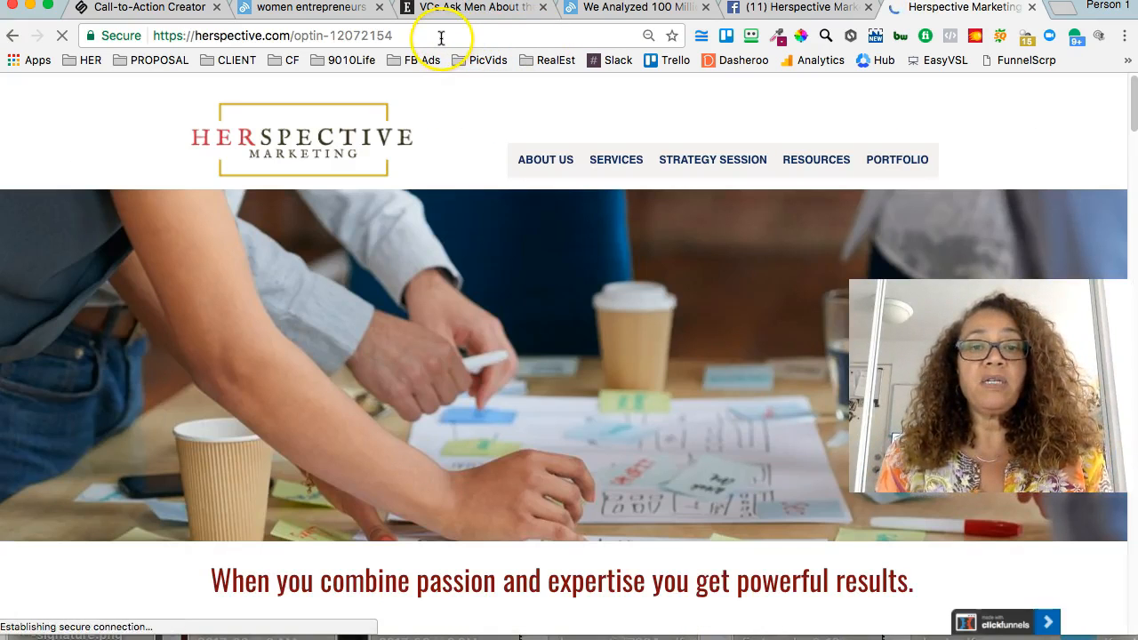
left_click(441, 36)
key("super+c")
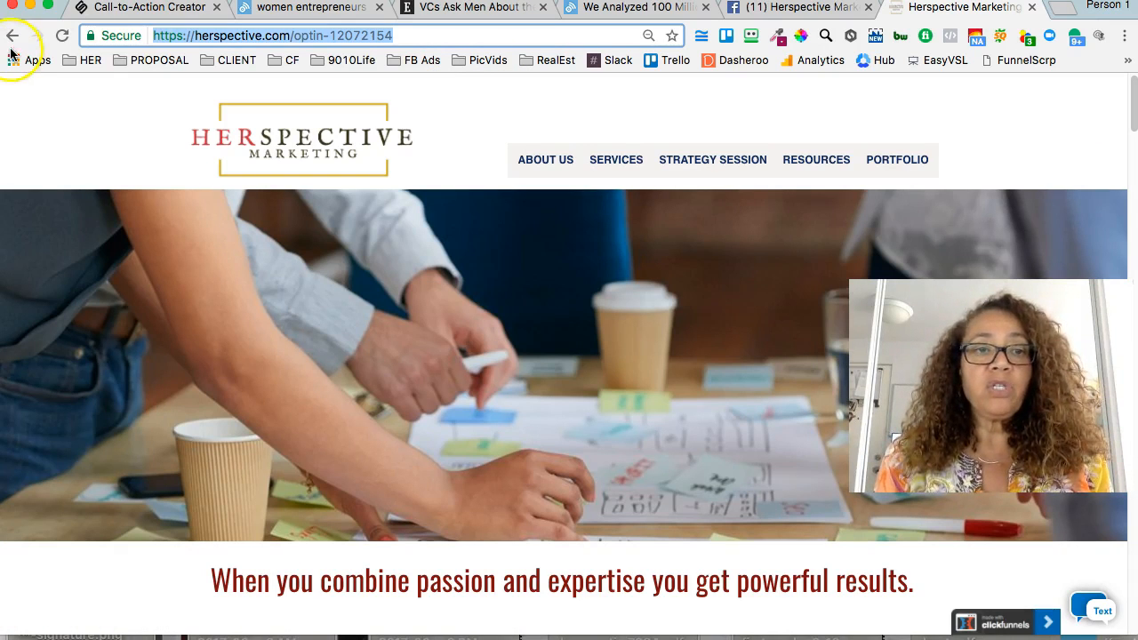
left_click(114, 9)
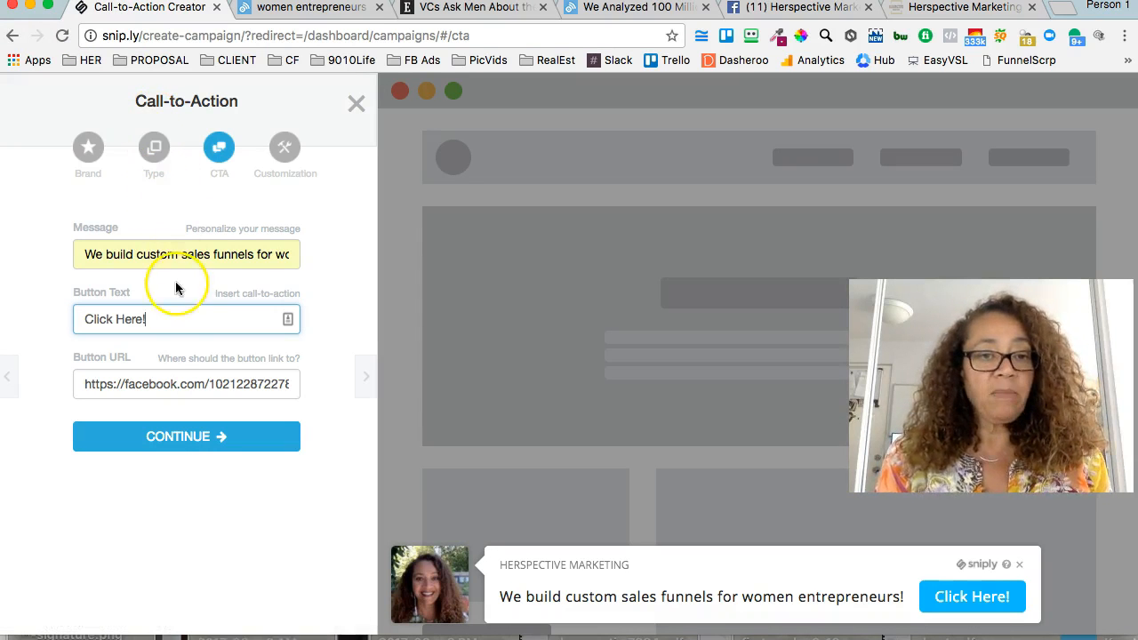
left_click(147, 382)
key("super+a")
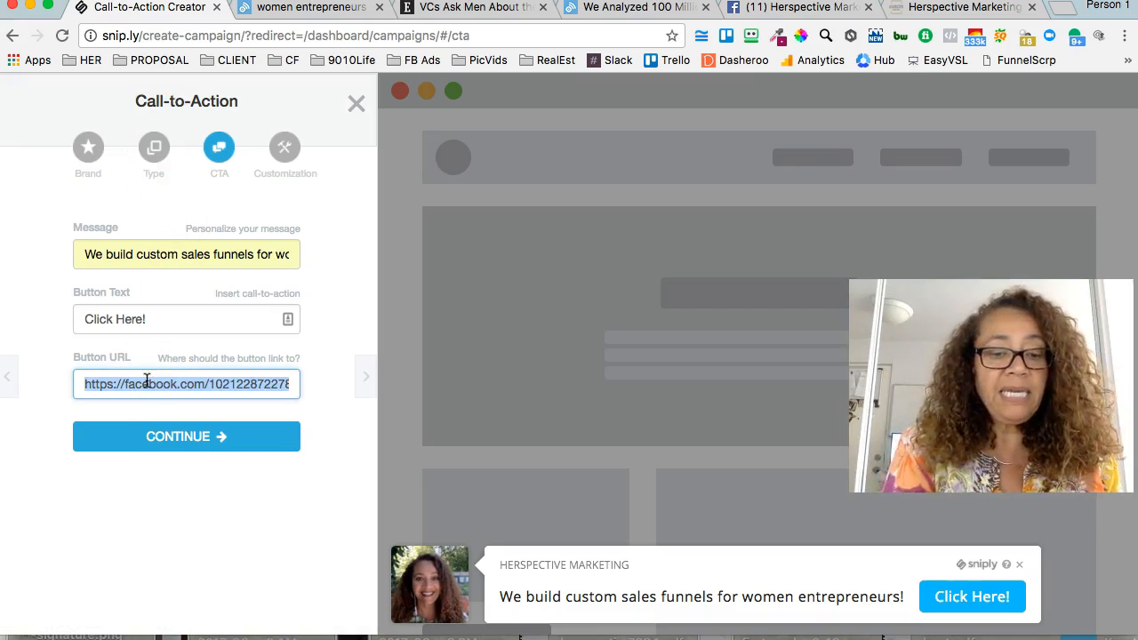
key("super+v")
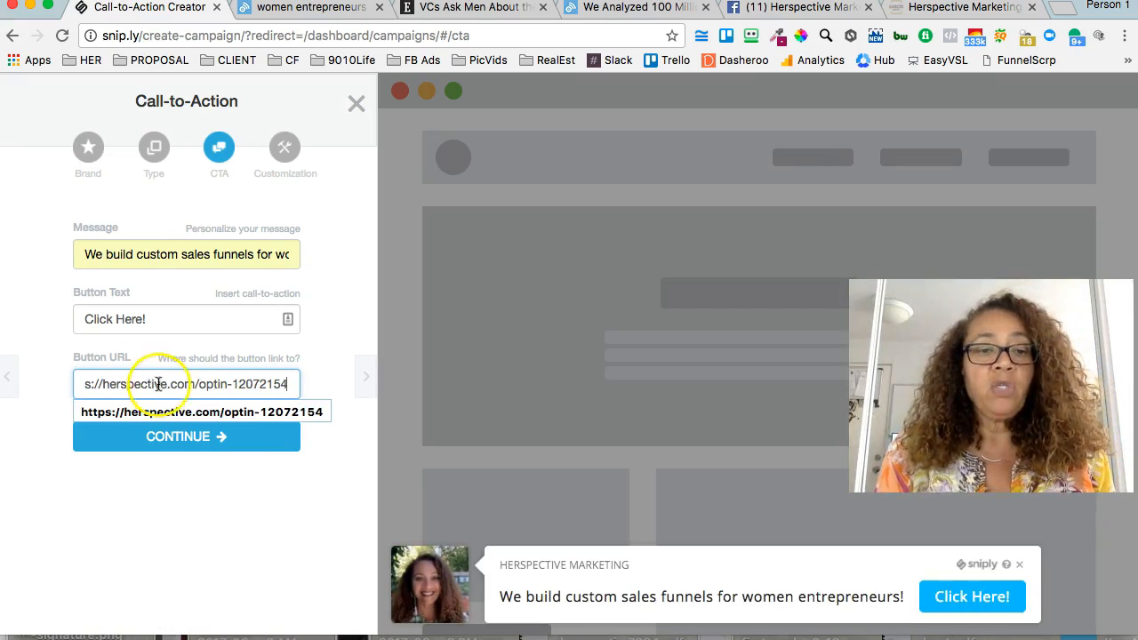
left_click(204, 412)
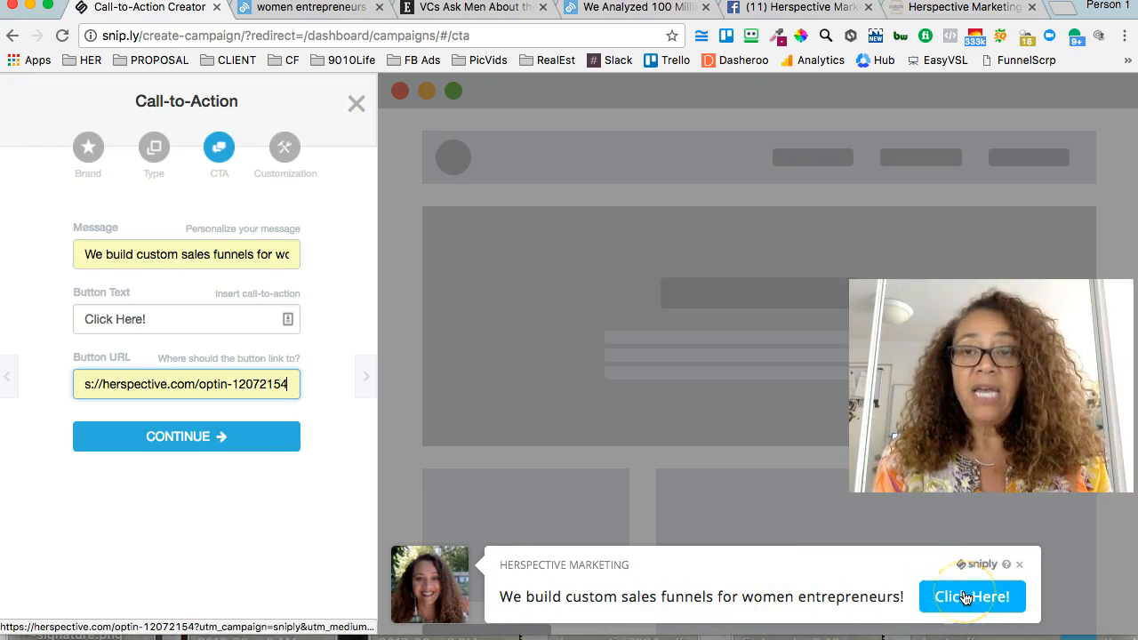
- Look over the Herspective Marketing page that the button links to
left_click(955, 8)
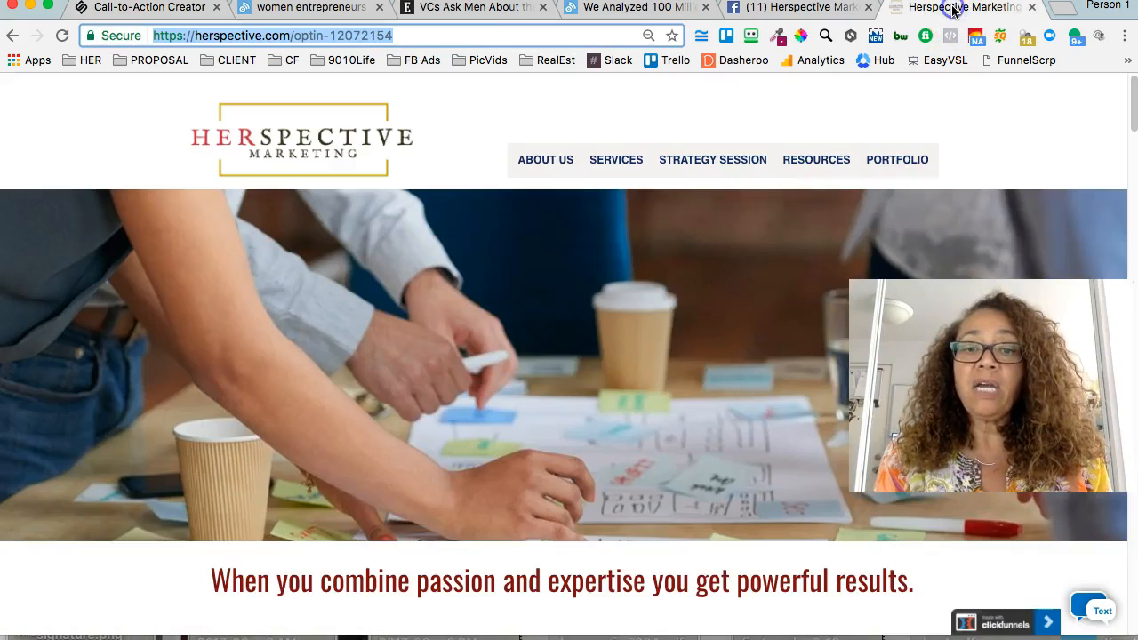
scroll(779, 247, "down", 9)
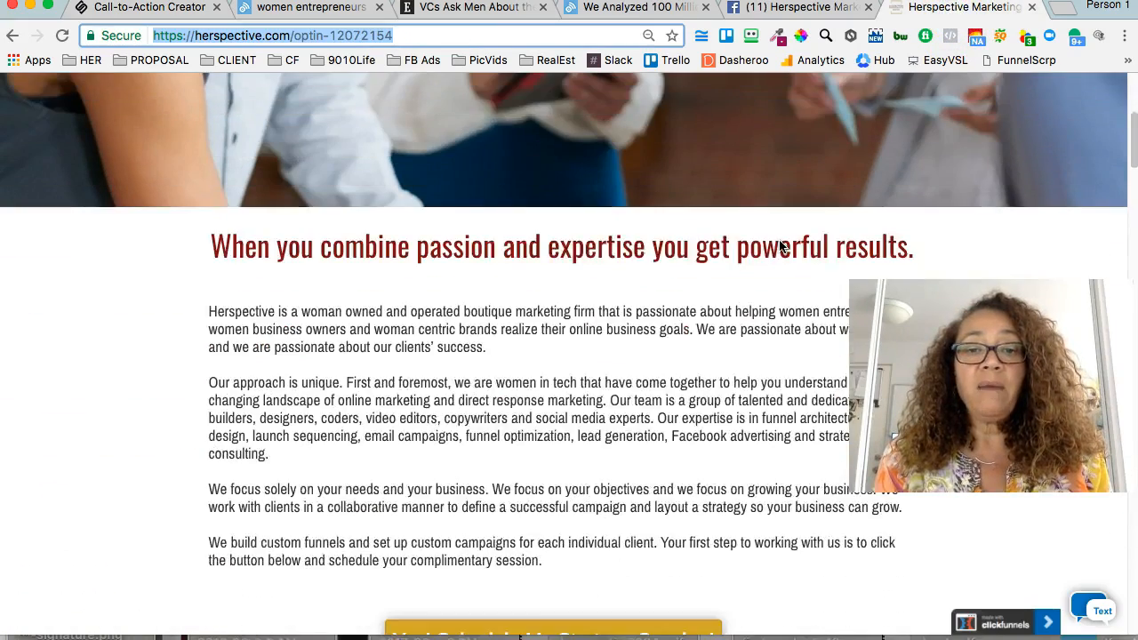
scroll(780, 246, "up", 5)
scroll(780, 247, "up", 5)
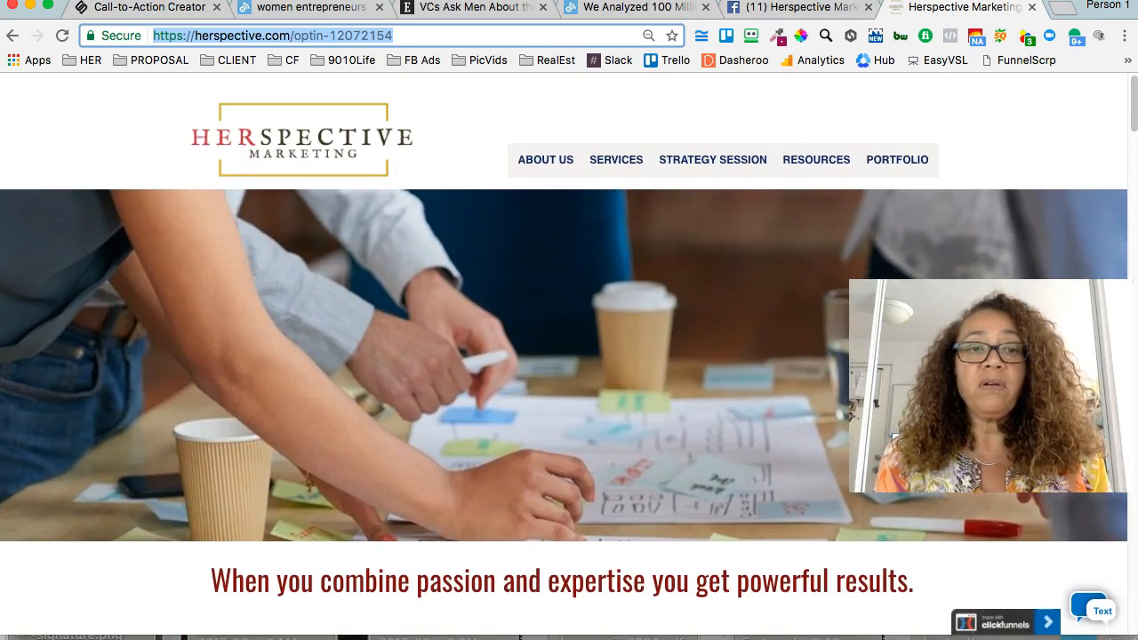
- Return to the Sniply call-to-action creator and proceed to the customization stage
left_click(151, 9)
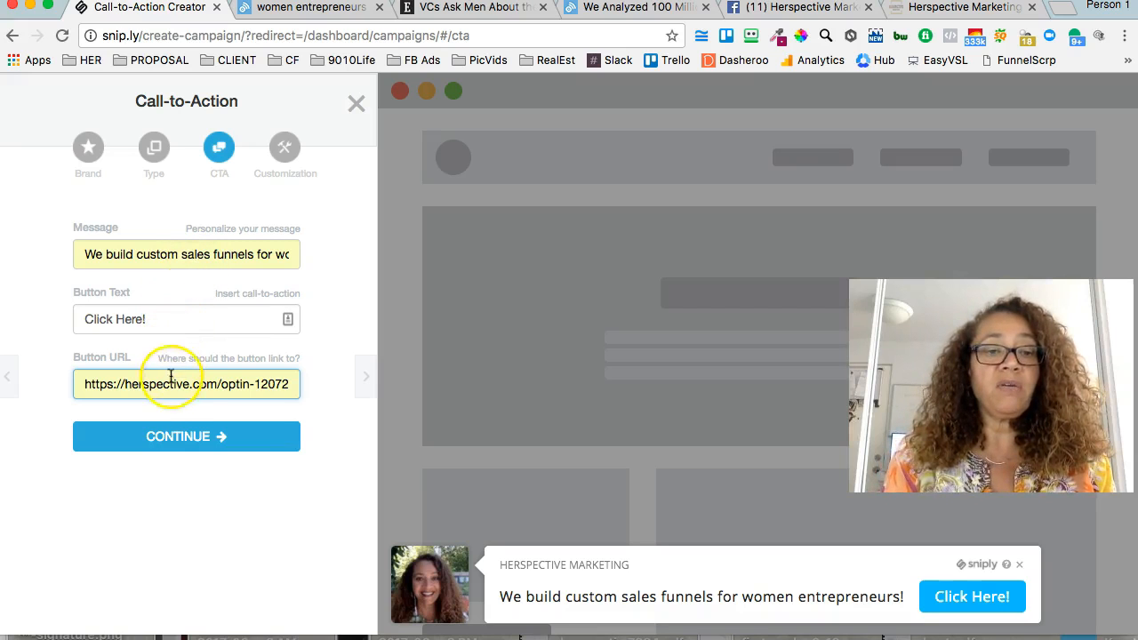
left_click(182, 436)
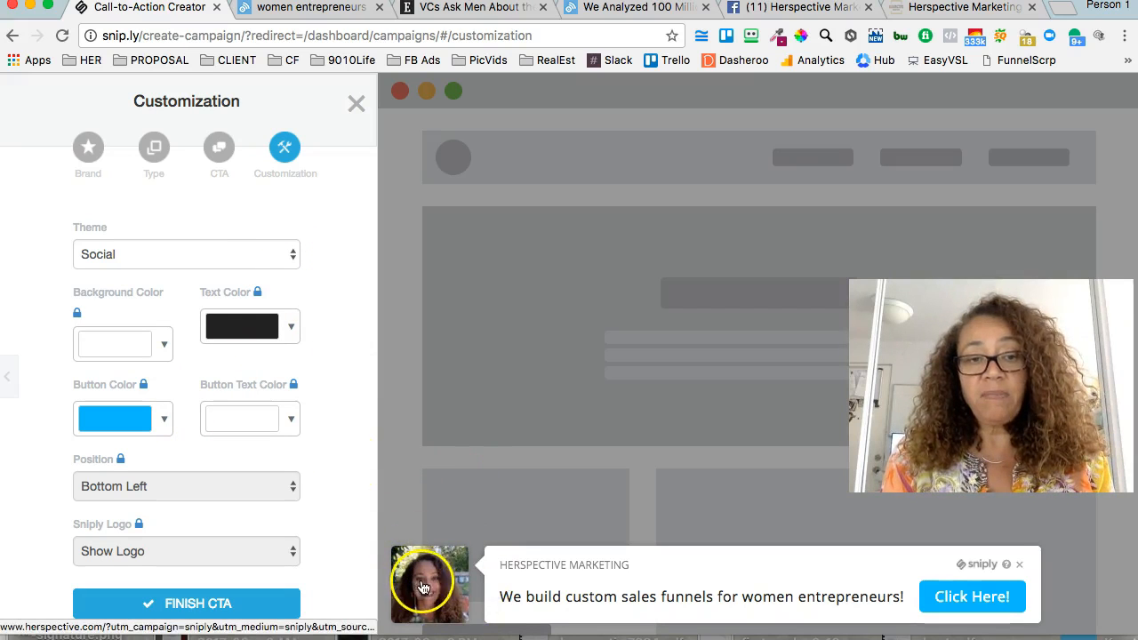
- Try the Candy and Full Width themes for the call-to-action and return to the Social theme
left_click(278, 256)
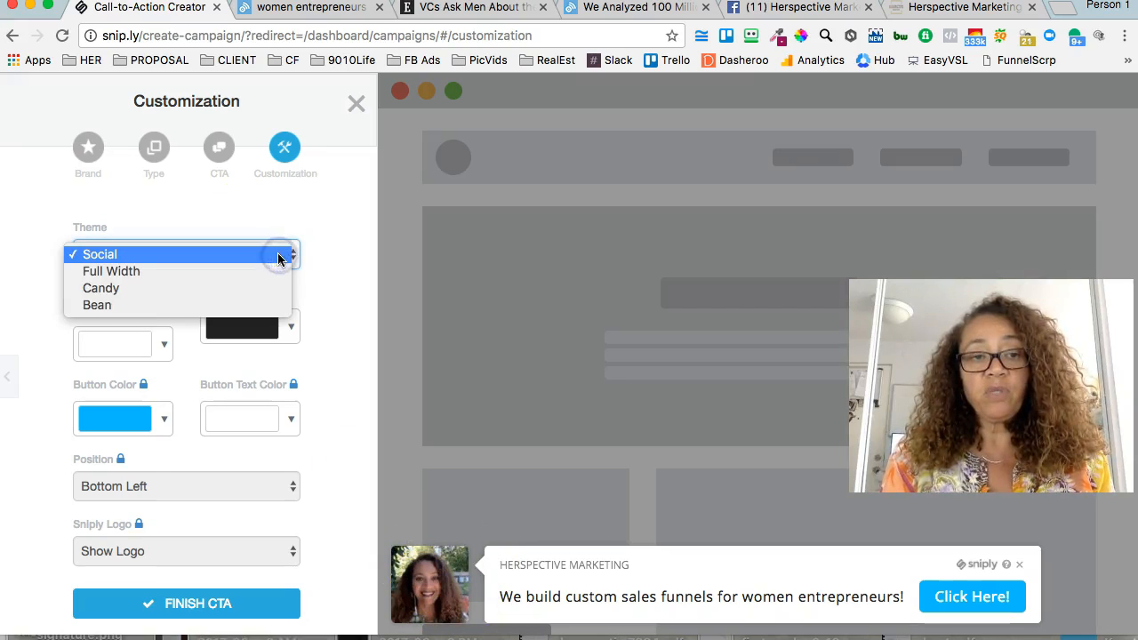
left_click(276, 288)
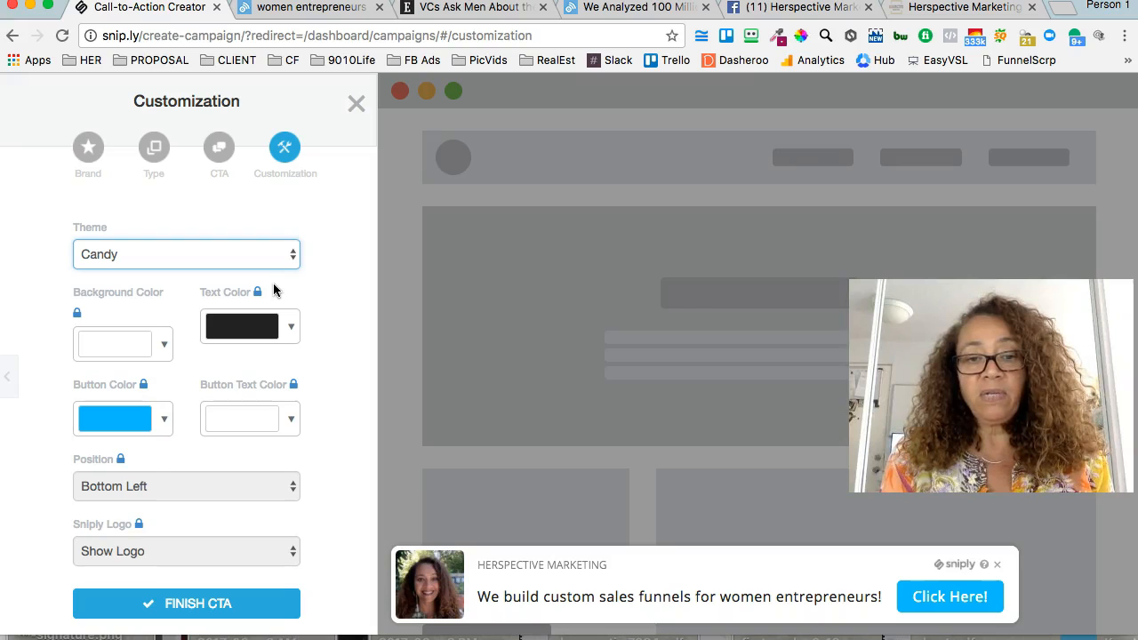
left_click(286, 260)
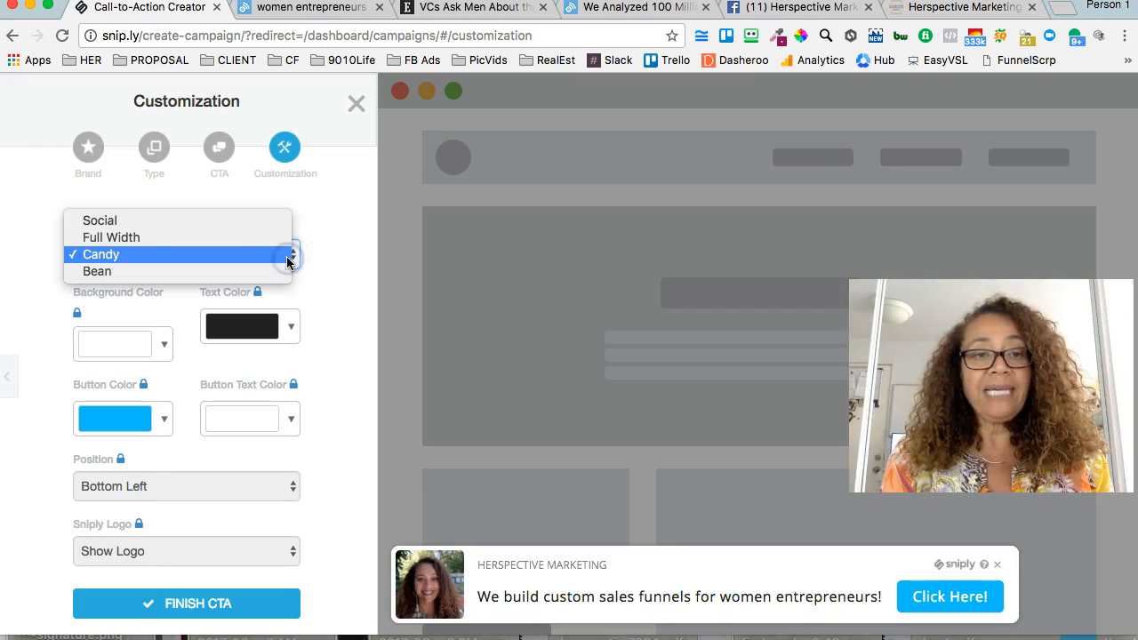
left_click(275, 236)
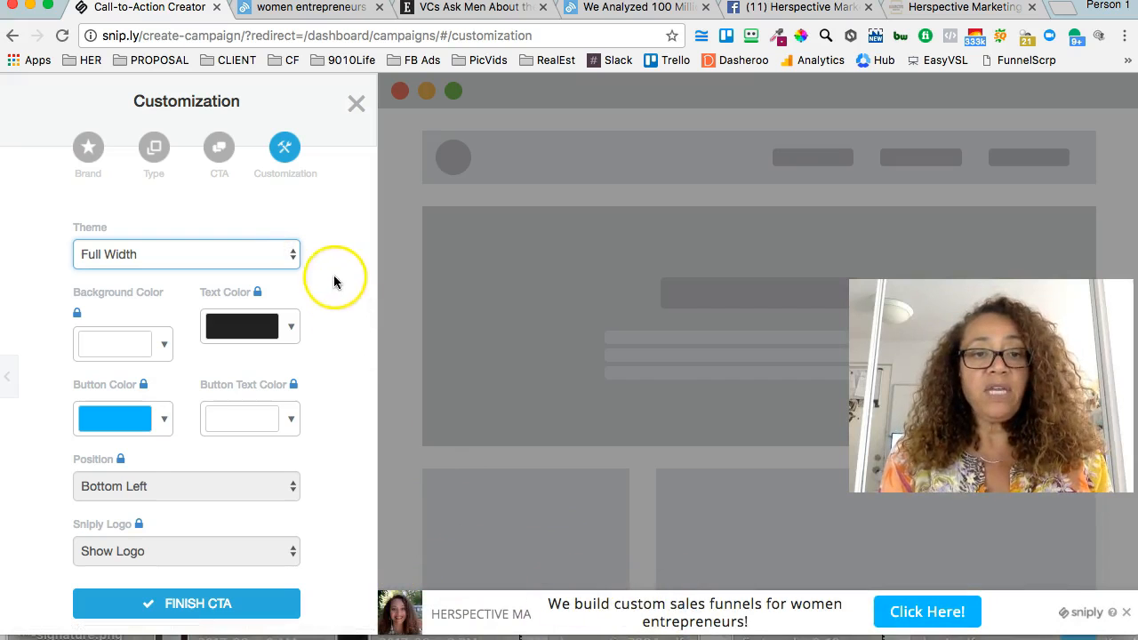
left_click(292, 254)
left_click(261, 238)
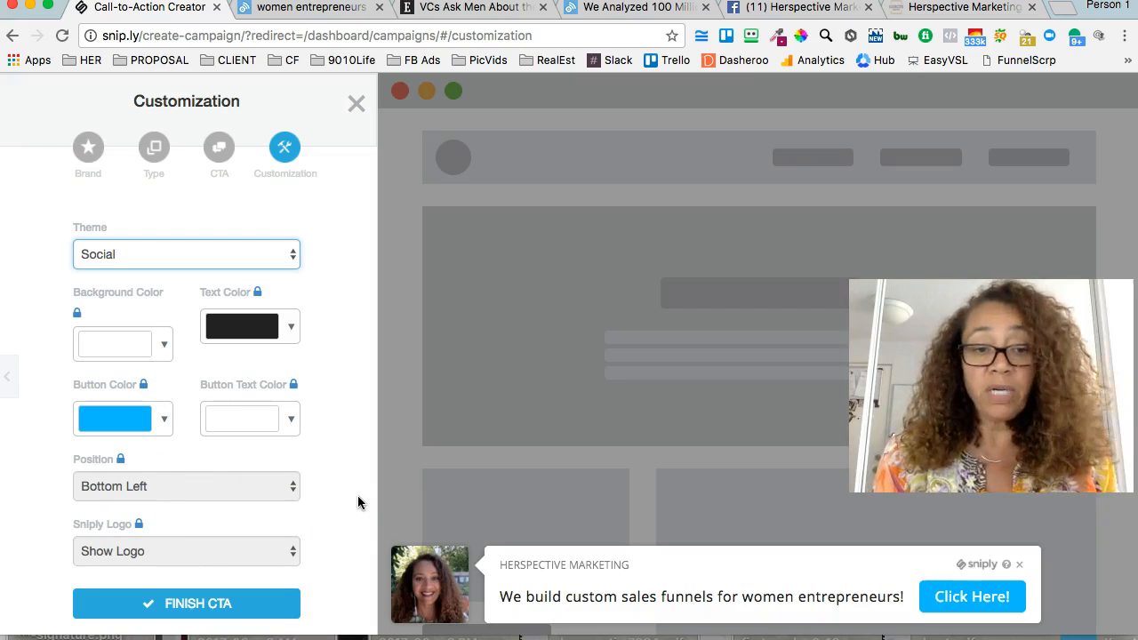
- Finish the call-to-action and go to the overview of all call-to-actions
left_click(215, 604)
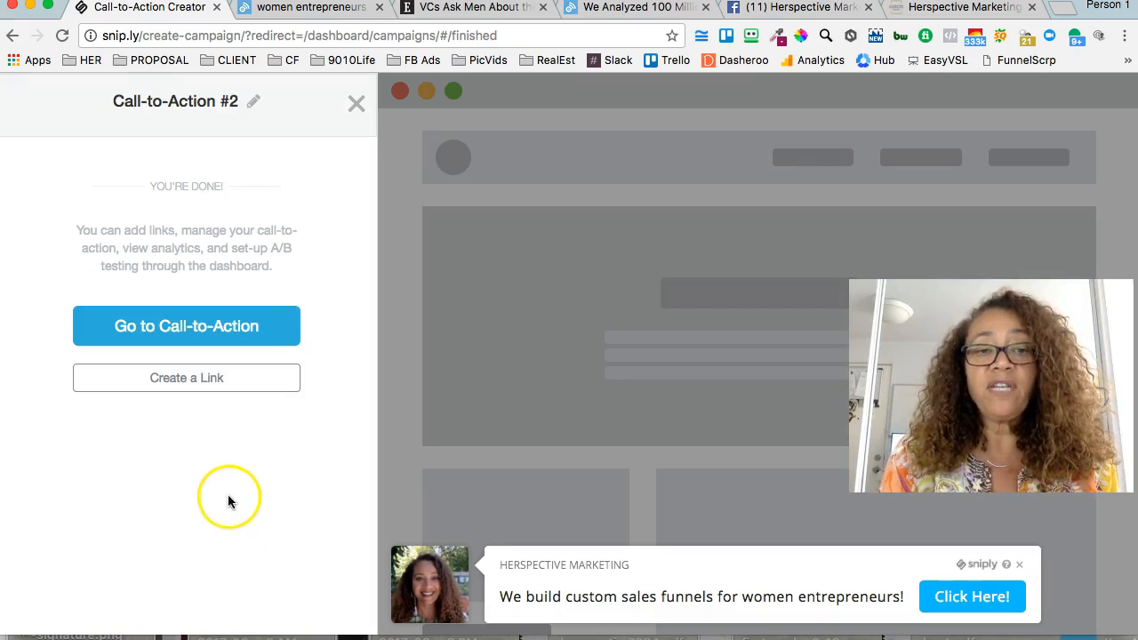
left_click(215, 327)
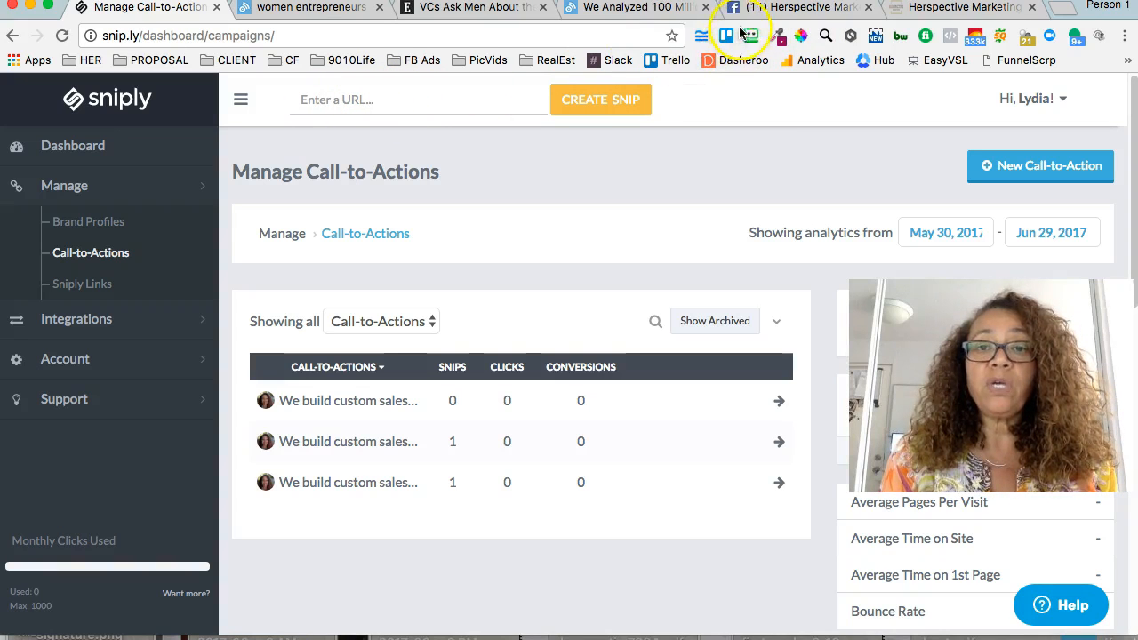
- Switch to the Entrepreneur article "VCs Ask Men About the Future and Women About Failure, New Study Finds" and copy its web address
left_click(469, 9)
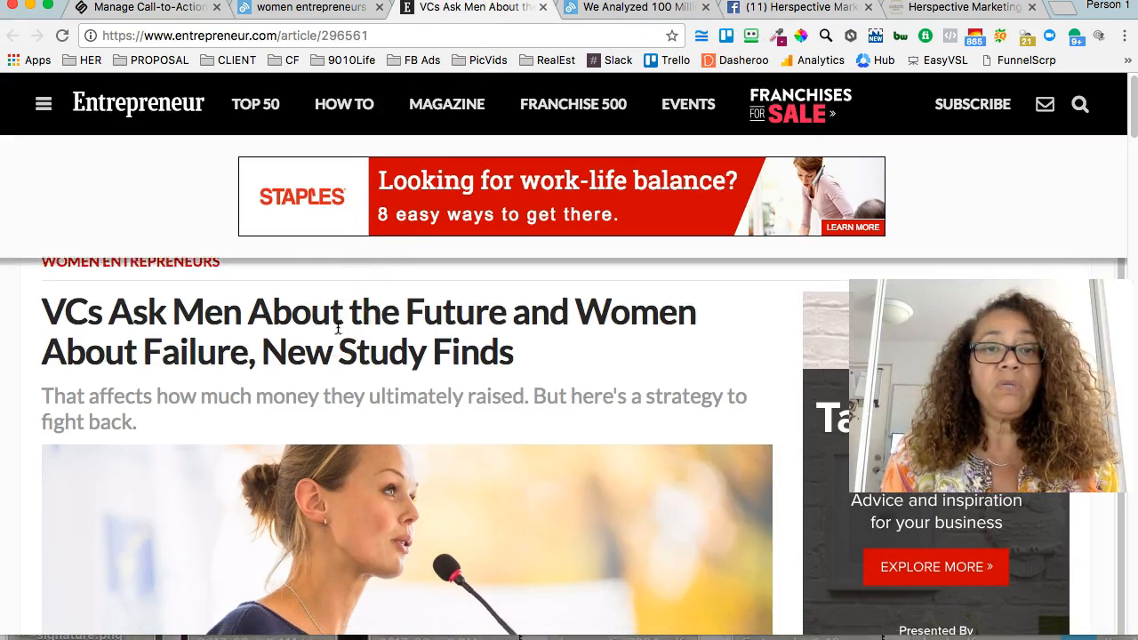
scroll(338, 327, "down", 1)
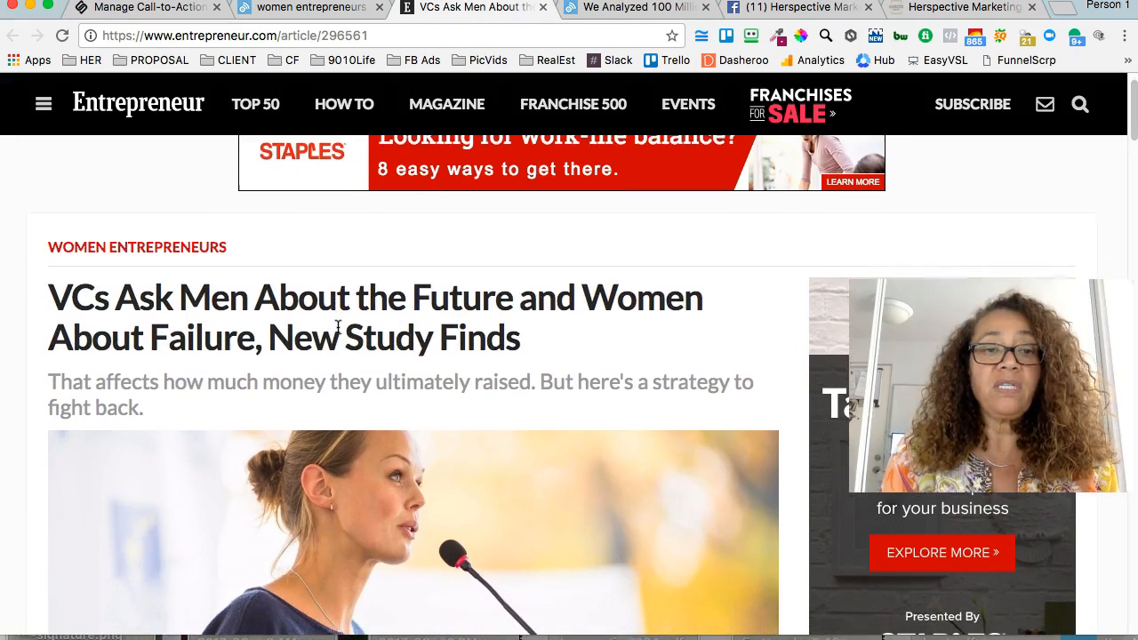
scroll(337, 326, "down", 1)
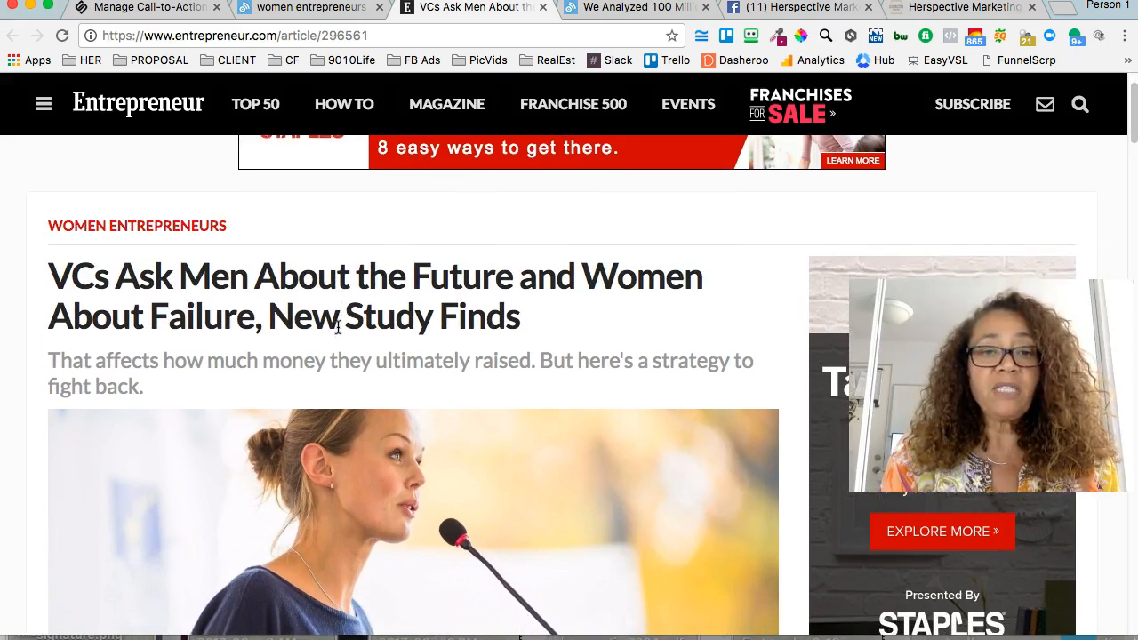
left_click(383, 34)
key("super+c")
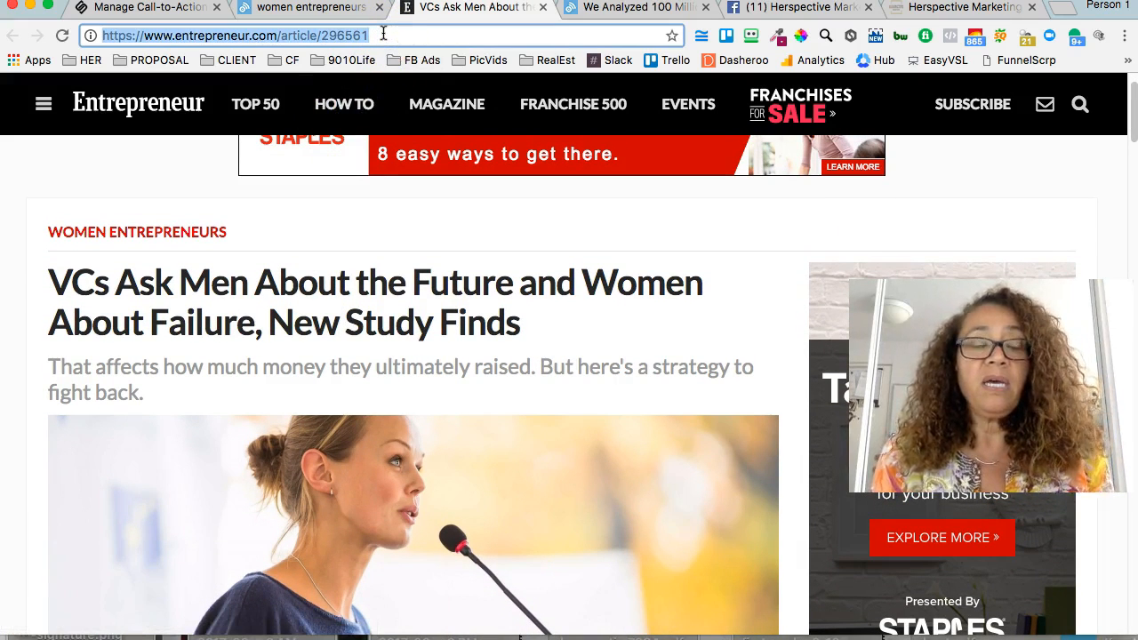
left_click(167, 10)
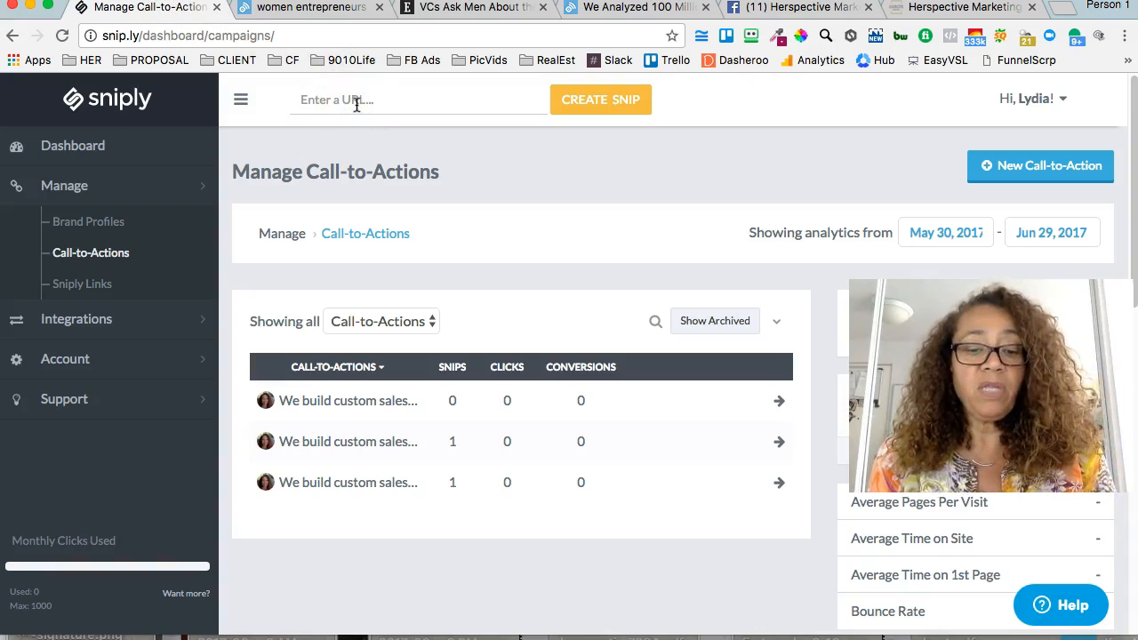
key("super+v")
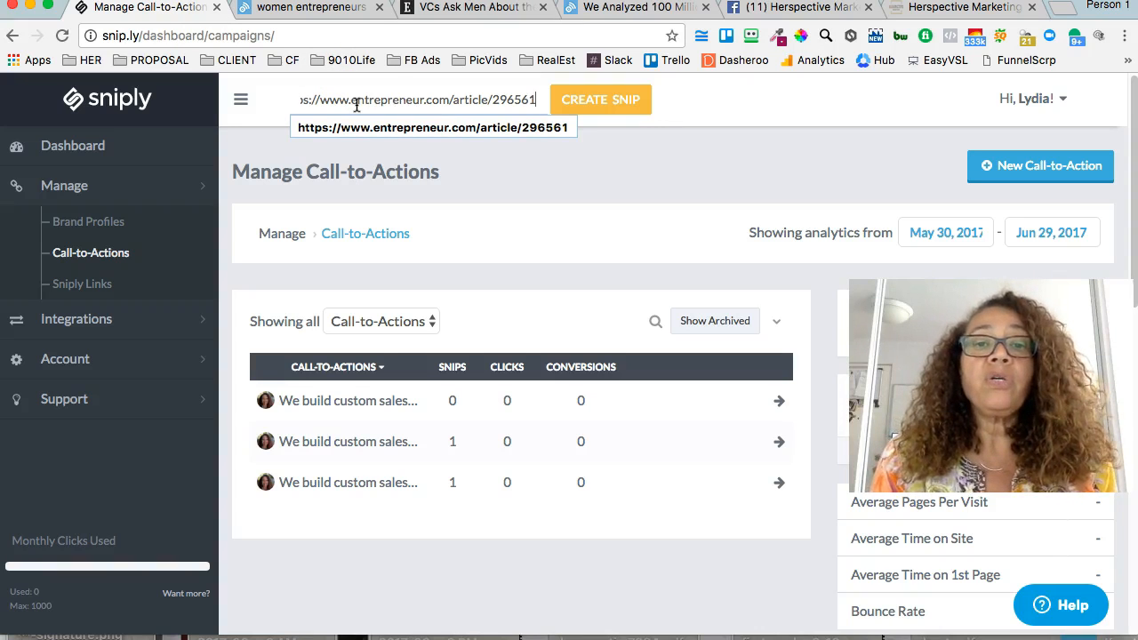
left_click(597, 103)
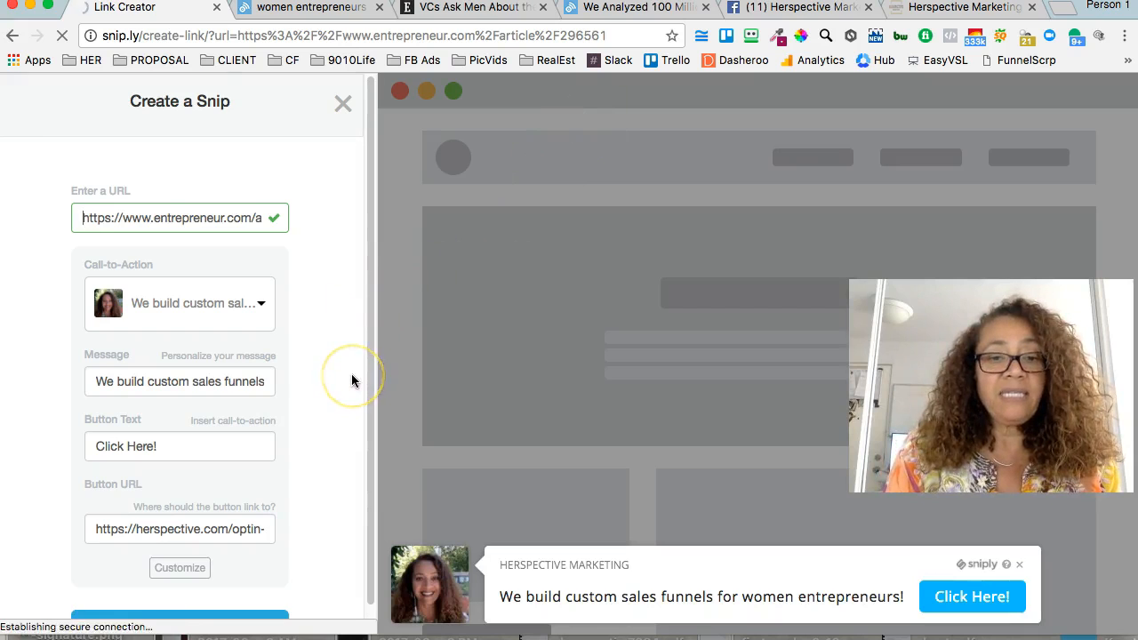
- Create the snip for the Entrepreneur article with the Herspective Marketing call-to-action and copy its Sniply link
scroll(351, 378, "down", 1)
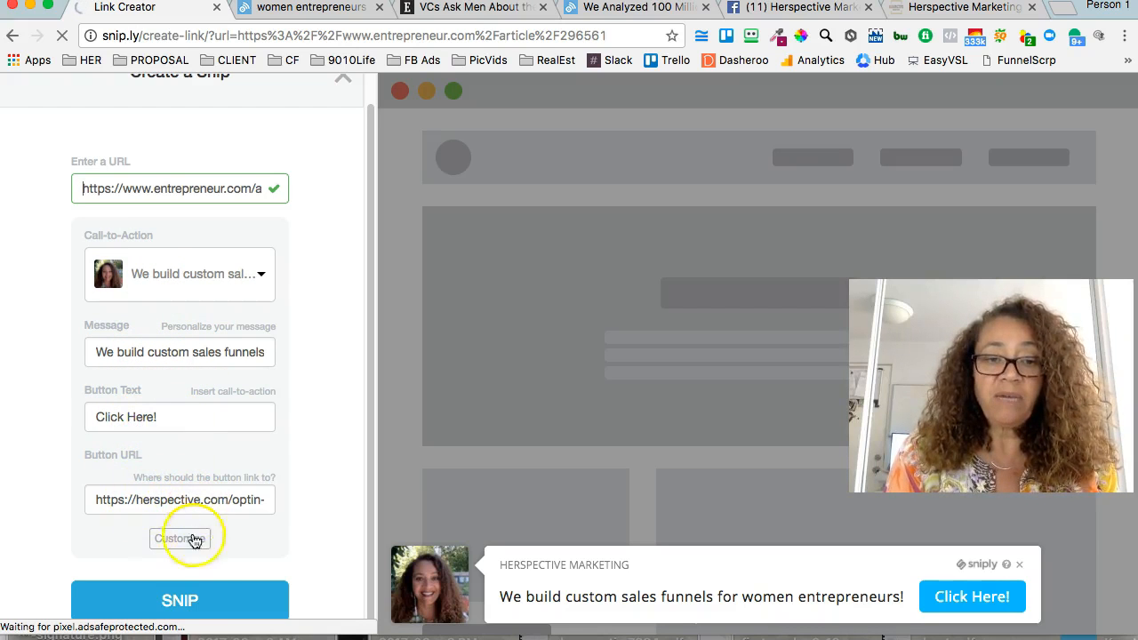
left_click(180, 602)
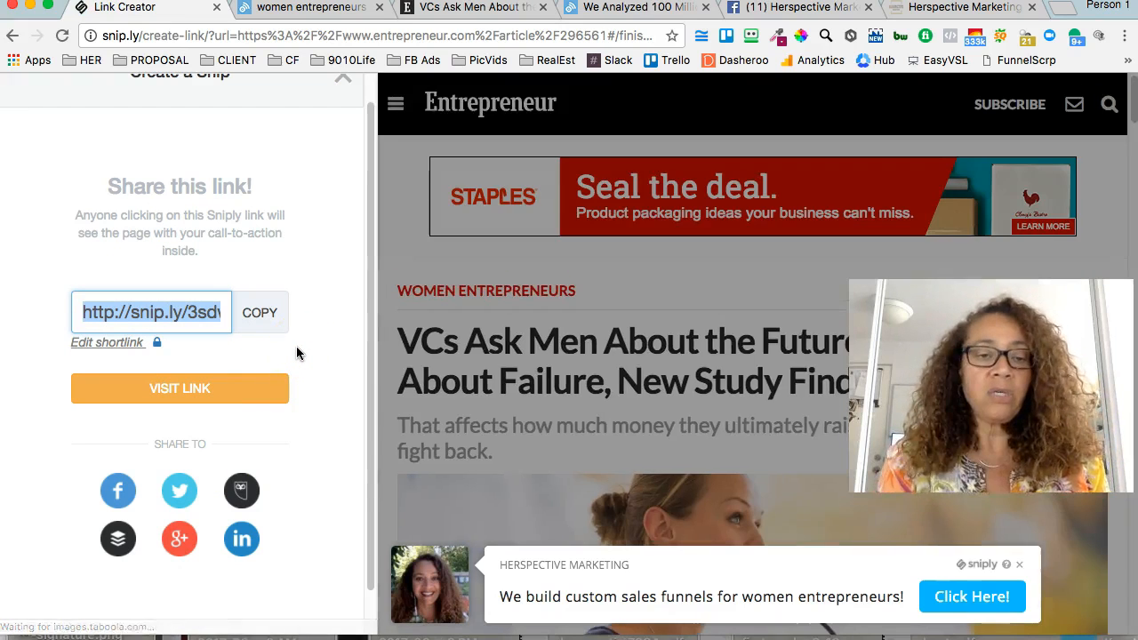
left_click(268, 323)
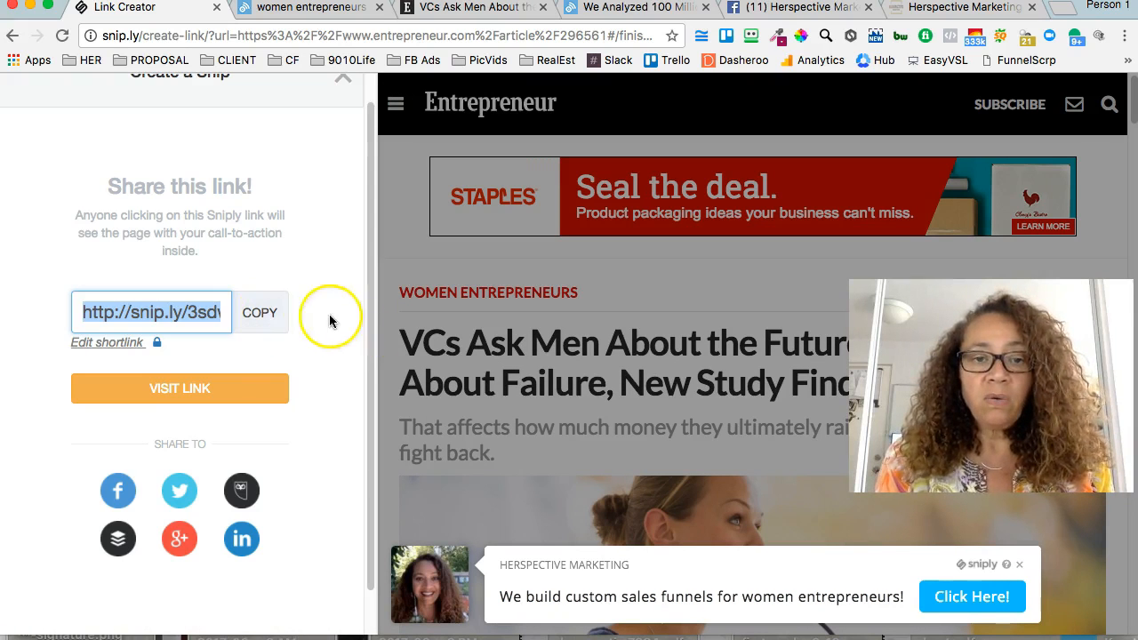
left_click(255, 318)
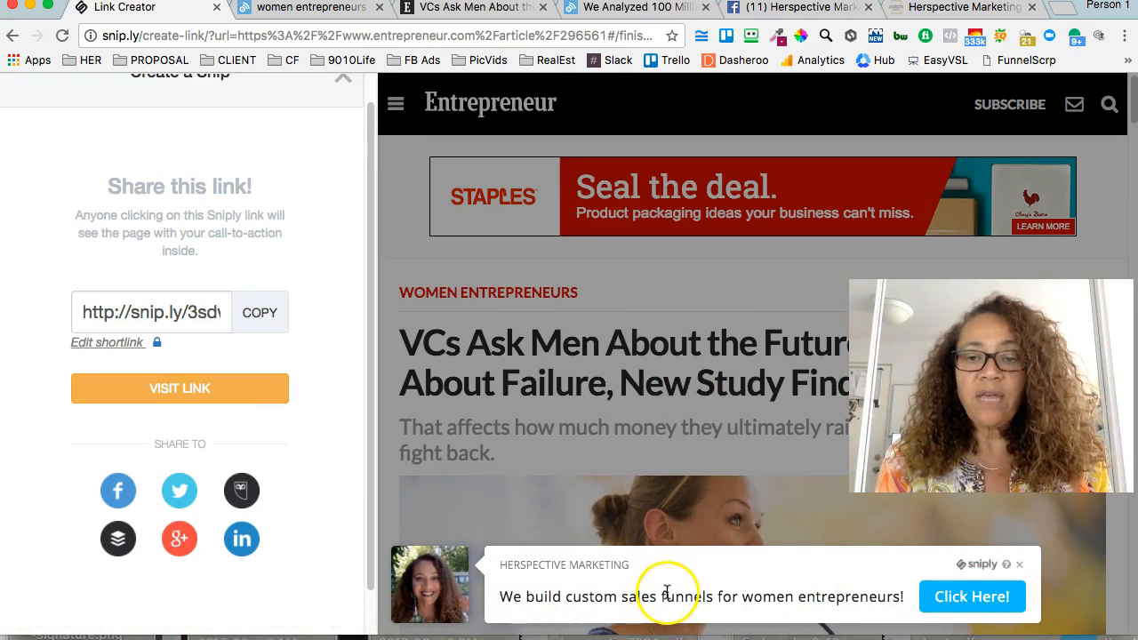
- Switch to the Herspective Marketing Facebook page and start a new post with the copied Sniply link
left_click(788, 10)
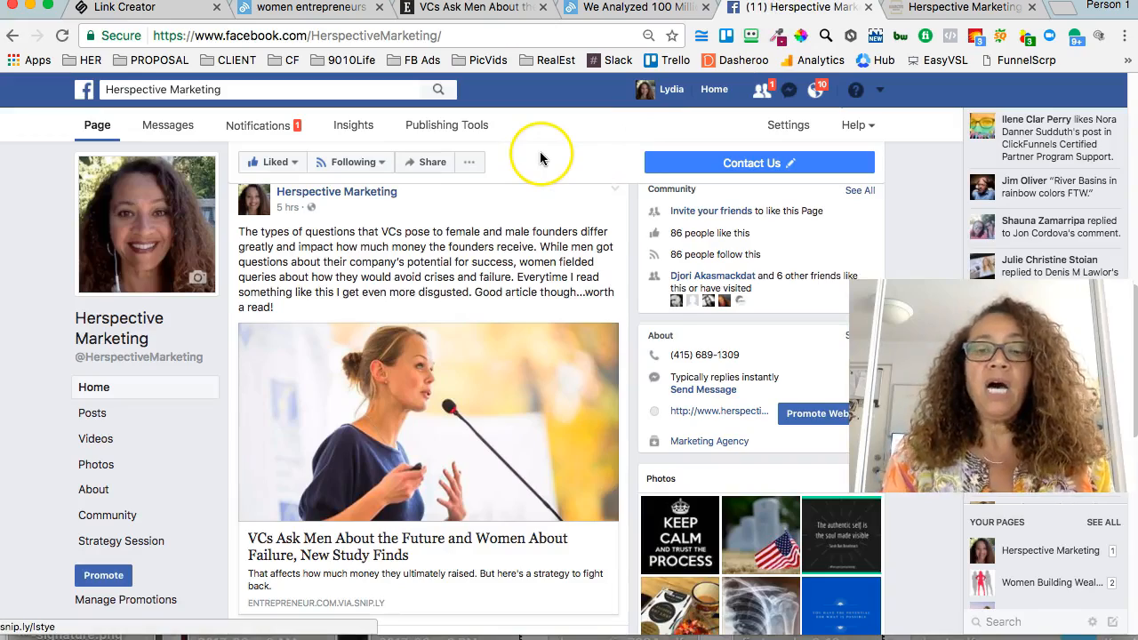
scroll(543, 164, "up", 5)
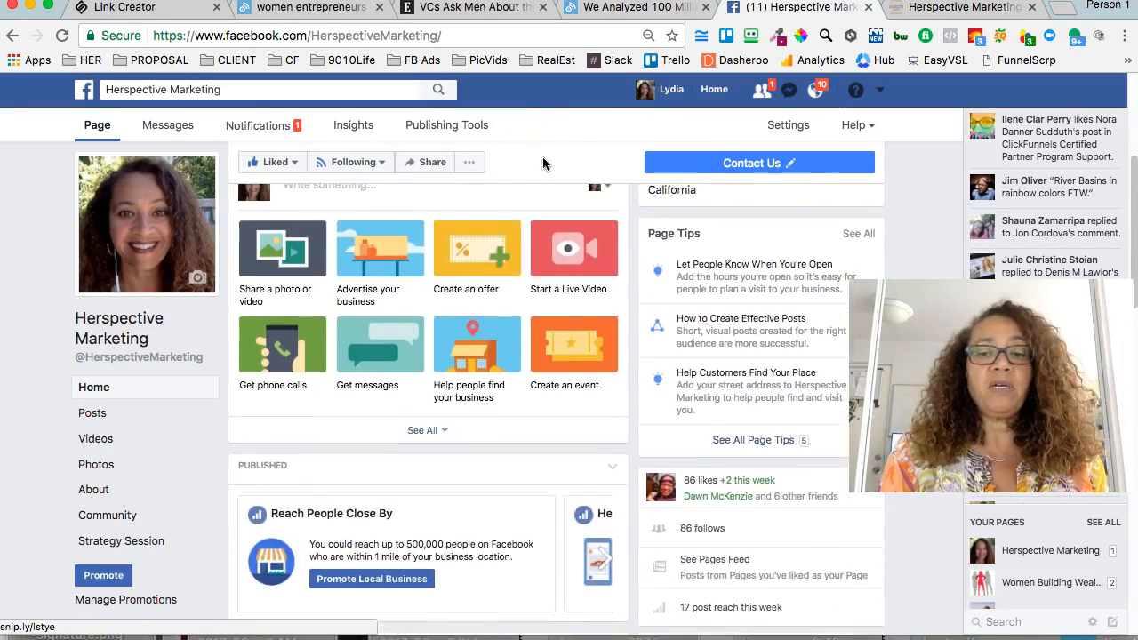
left_click(313, 334)
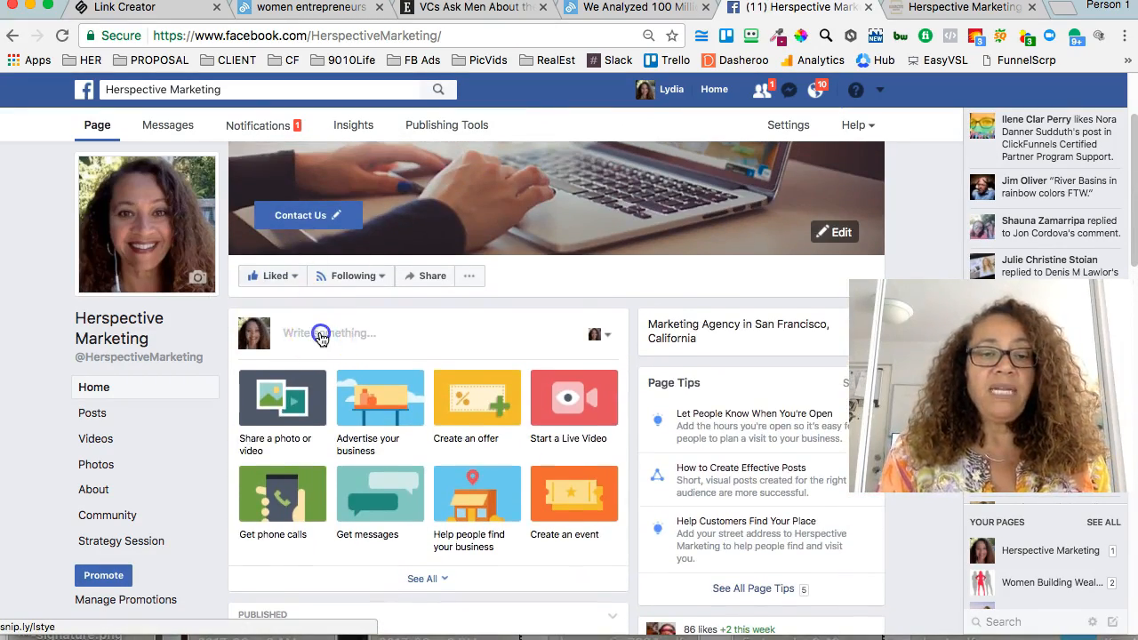
key("super+v")
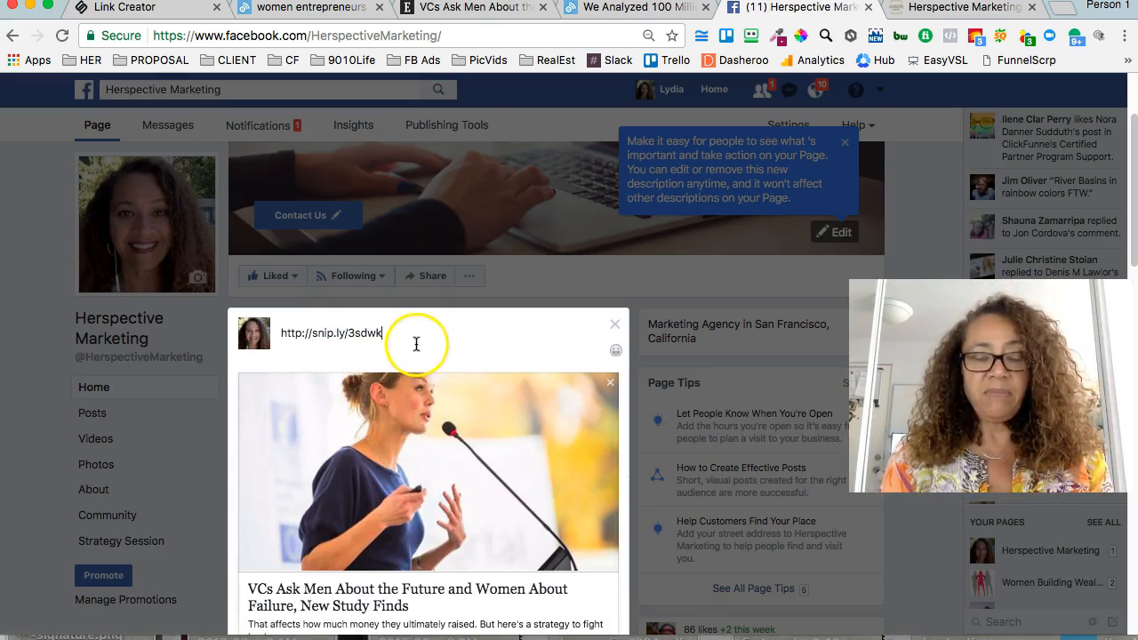
- Replace the link text in the post with "Women blah blah blah" and discard the draft without publishing
left_click_drag(405, 336, 285, 326)
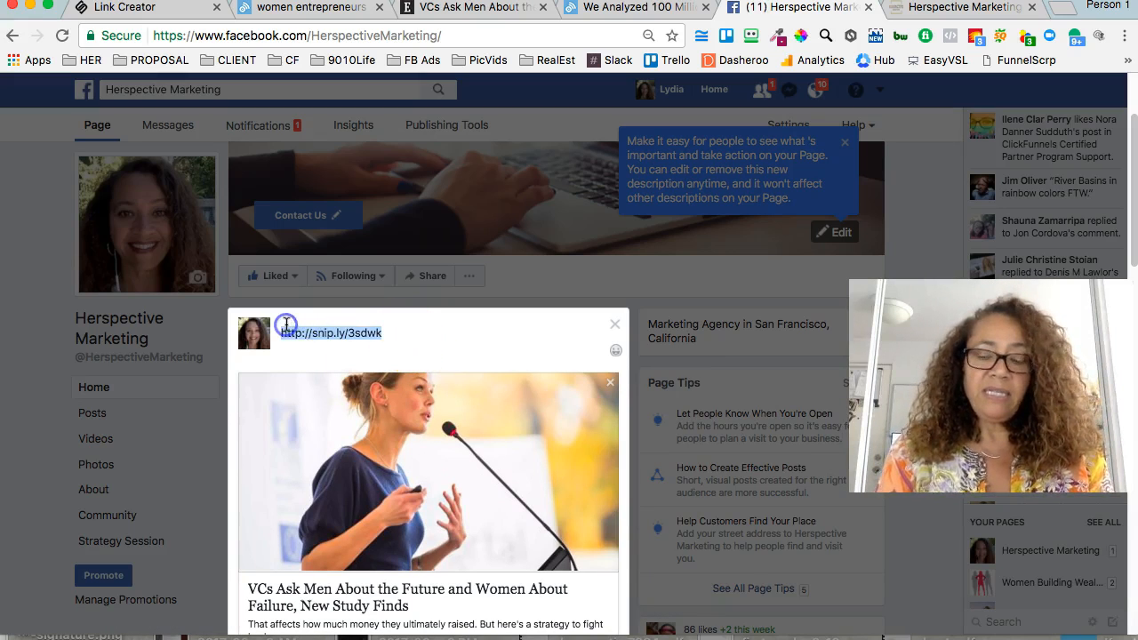
key("BackSpace")
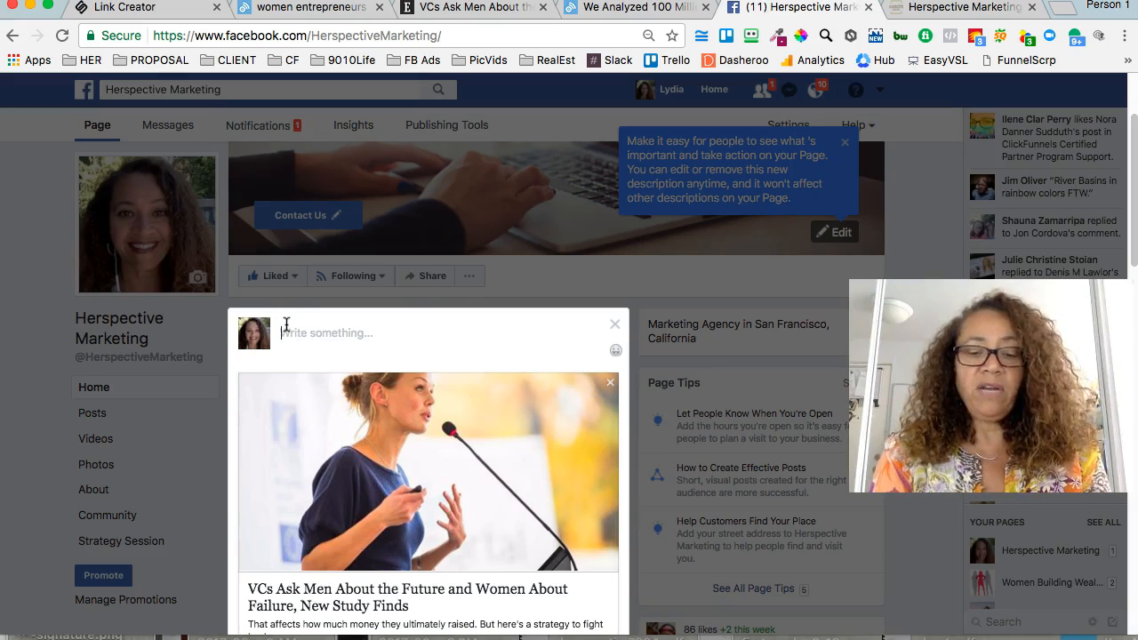
type("Women blah blah blah")
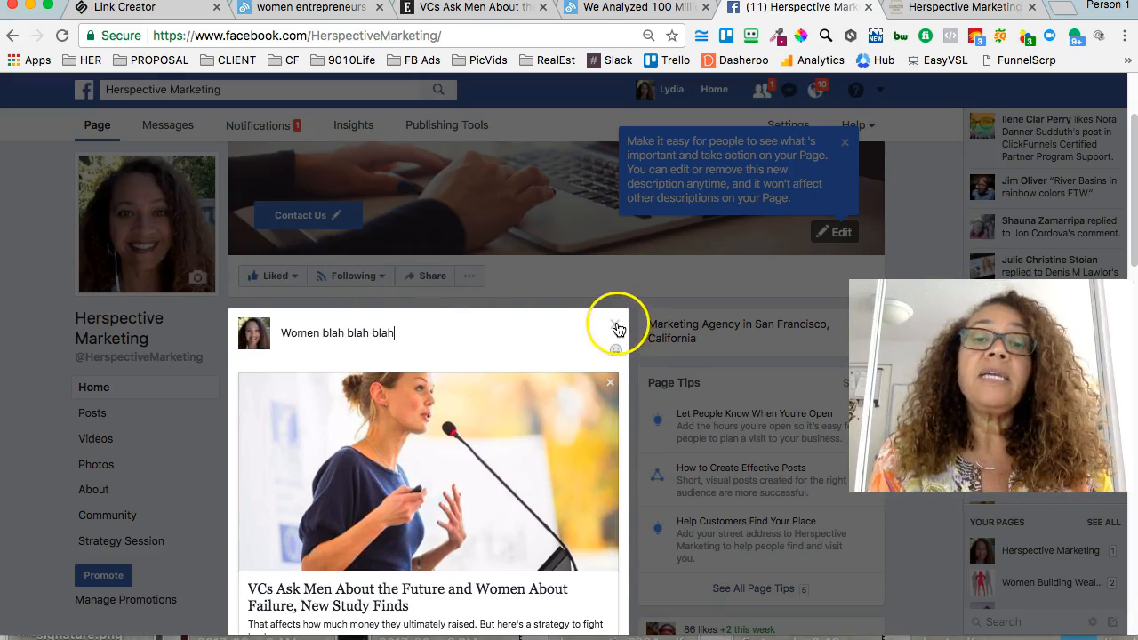
left_click(616, 328)
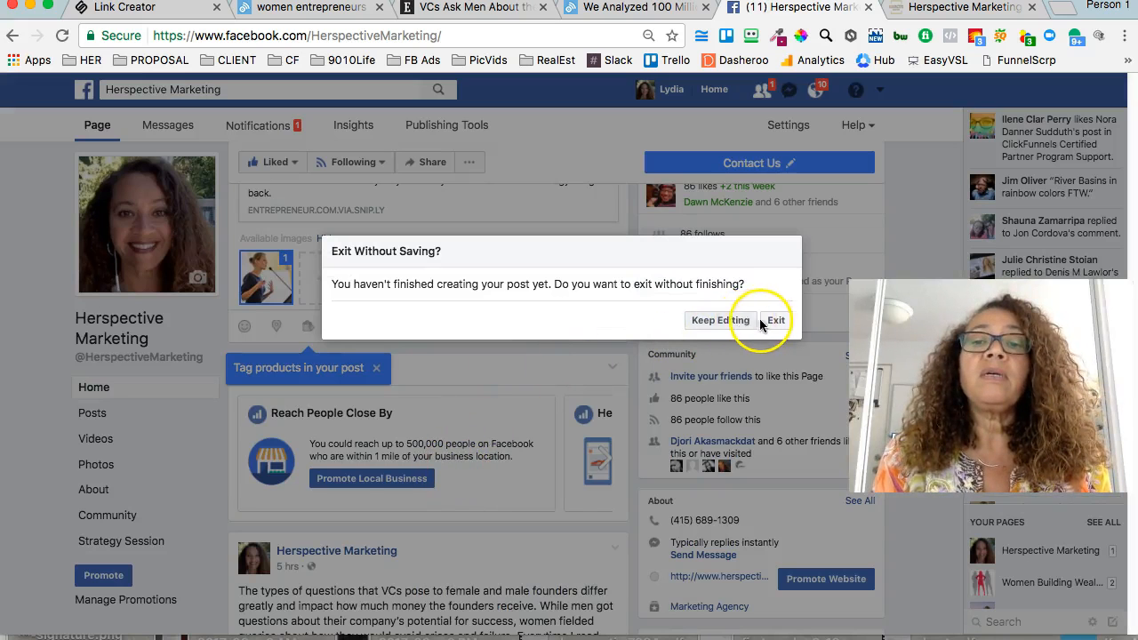
left_click(776, 320)
- Find the published post about VCs and female founders on the page and open its Sniply article link
scroll(488, 470, "down", 2)
scroll(493, 469, "down", 2)
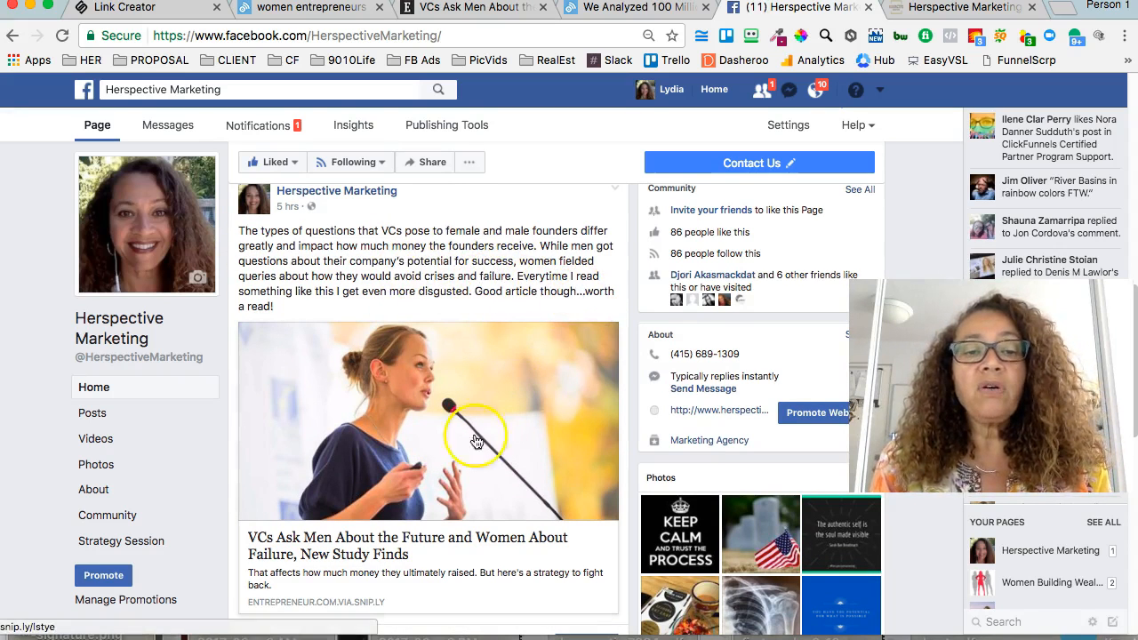
scroll(400, 458, "down", 1)
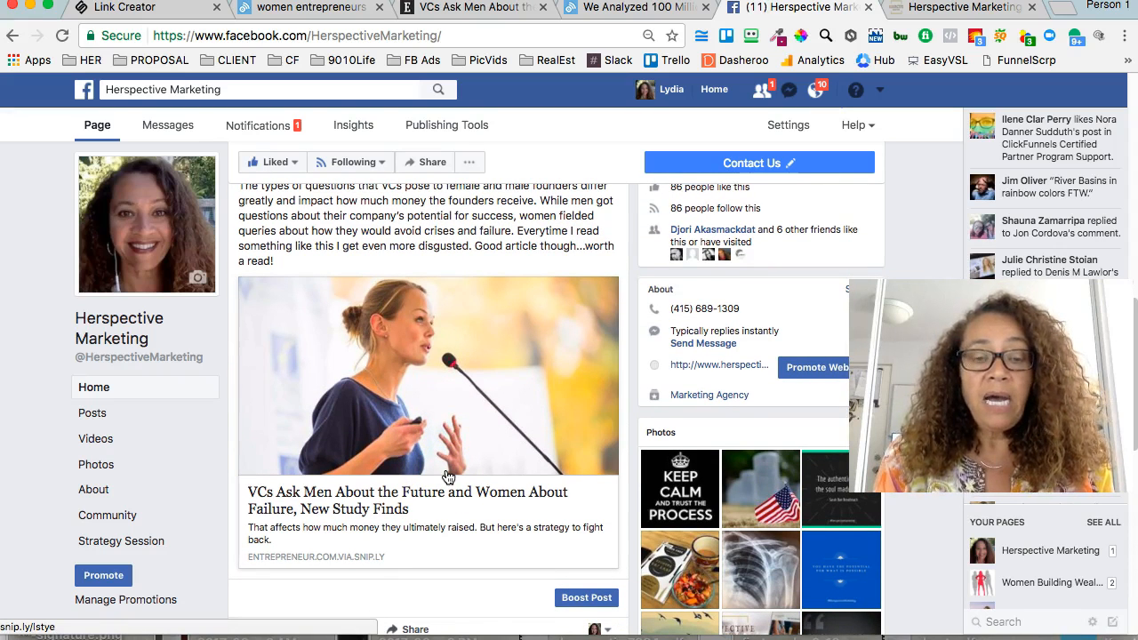
left_click(437, 411)
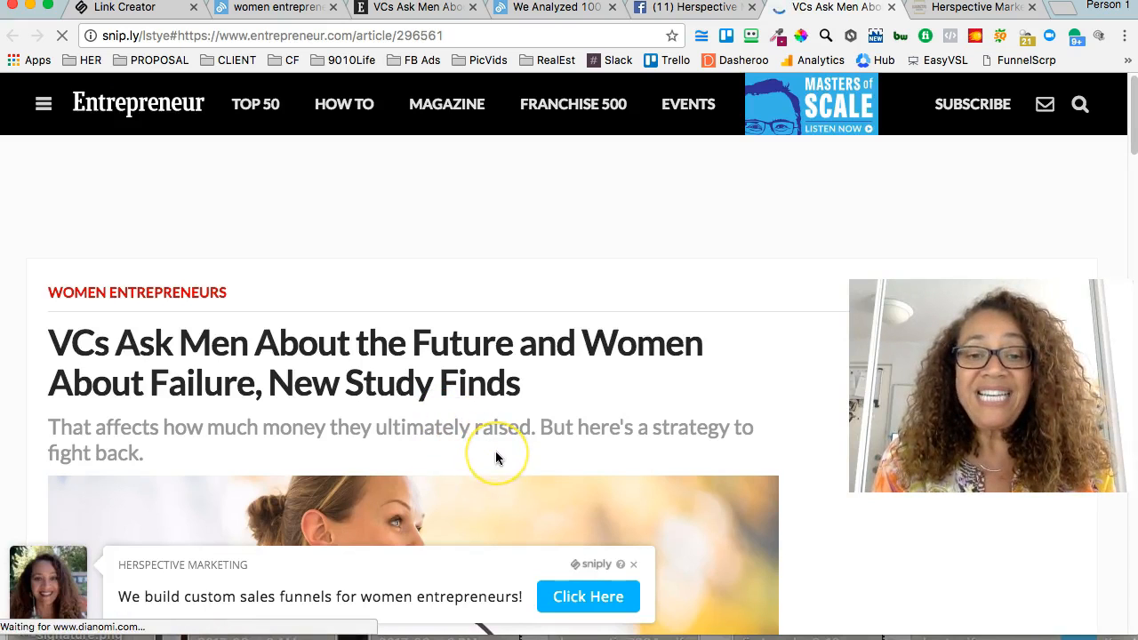
- Look through the article with its call-to-action overlay and follow the overlay's Click Here link to the Herspective Marketing site
scroll(496, 451, "down", 1)
scroll(495, 450, "down", 1)
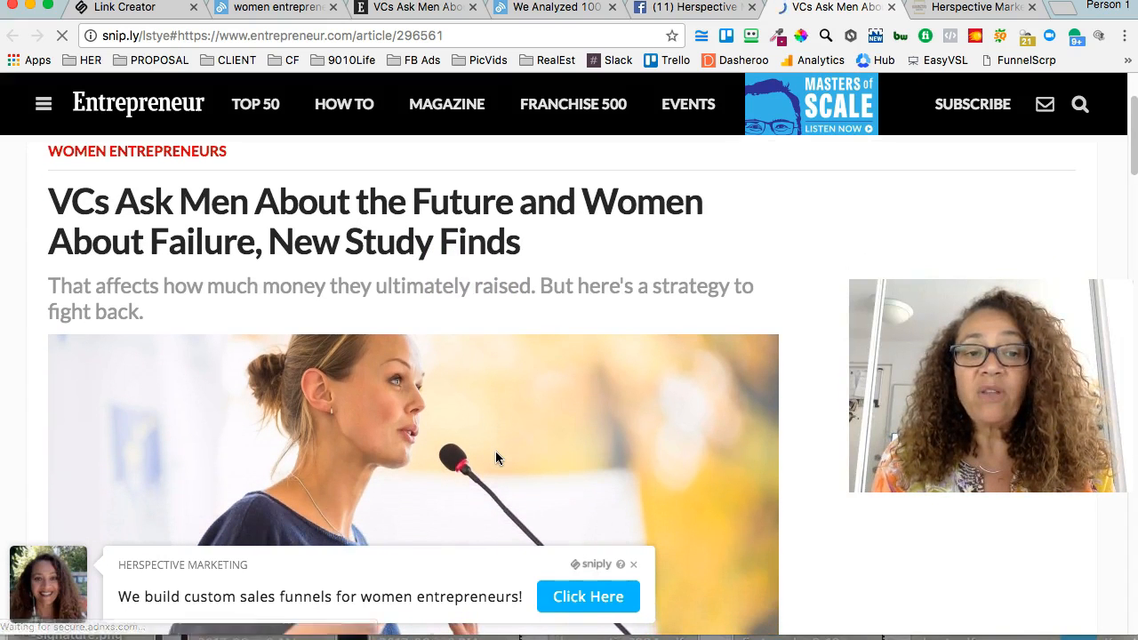
scroll(495, 451, "up", 1)
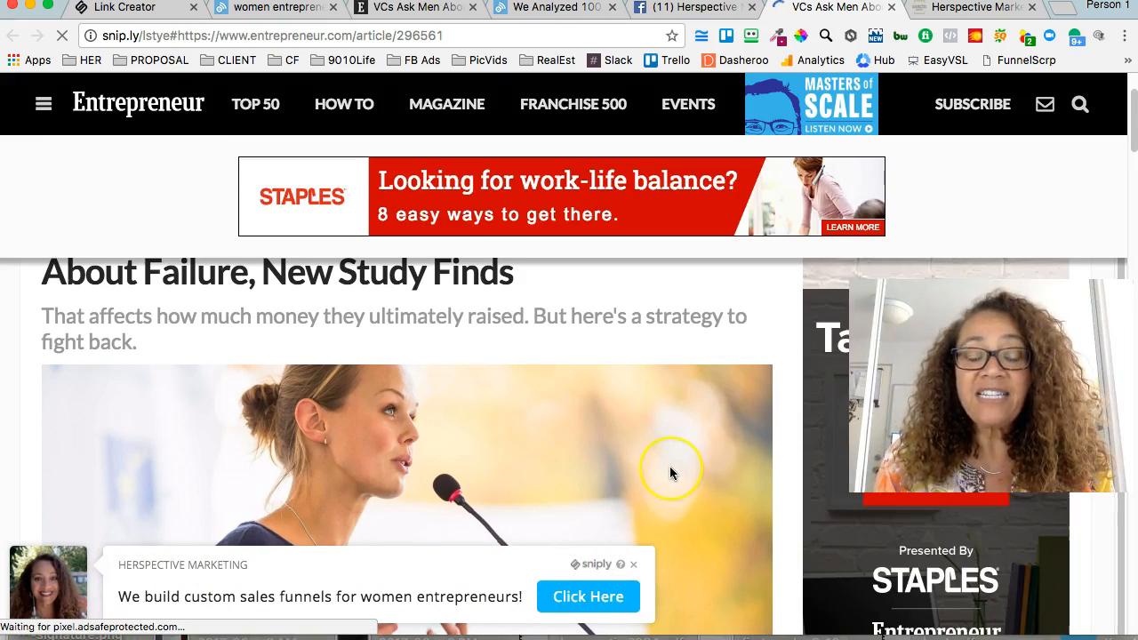
scroll(671, 473, "down", 2)
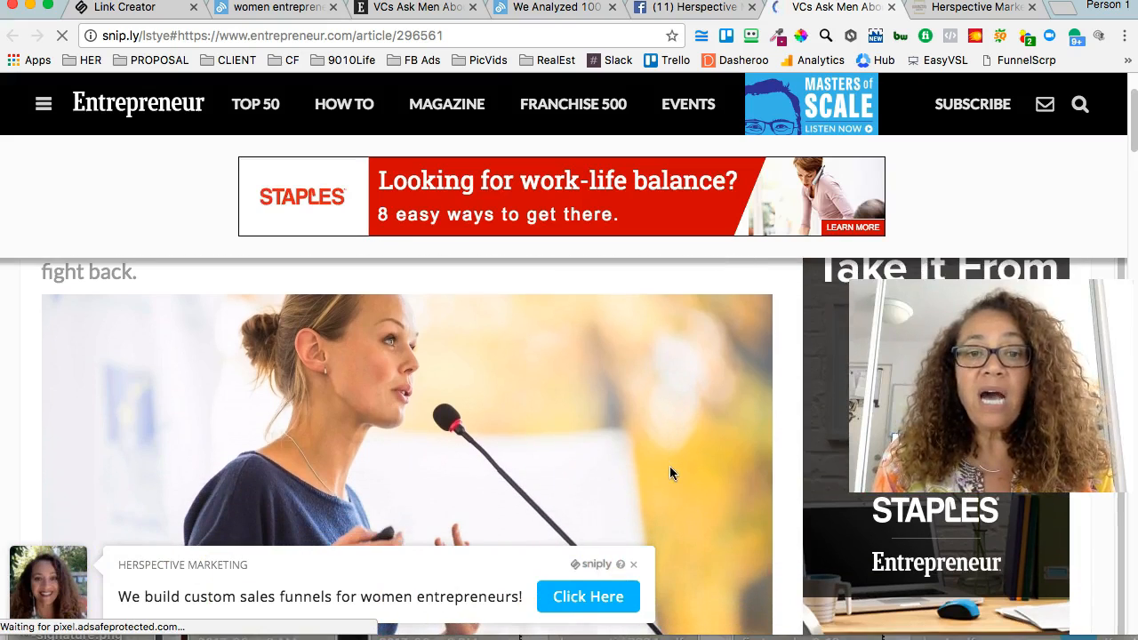
scroll(671, 473, "down", 6)
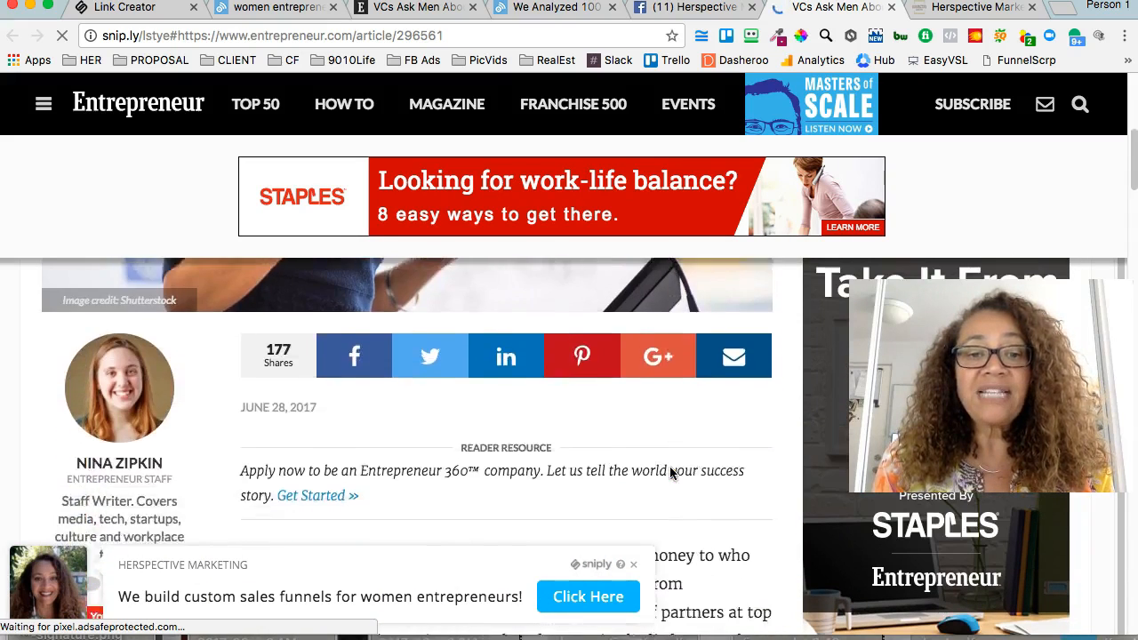
scroll(671, 473, "down", 3)
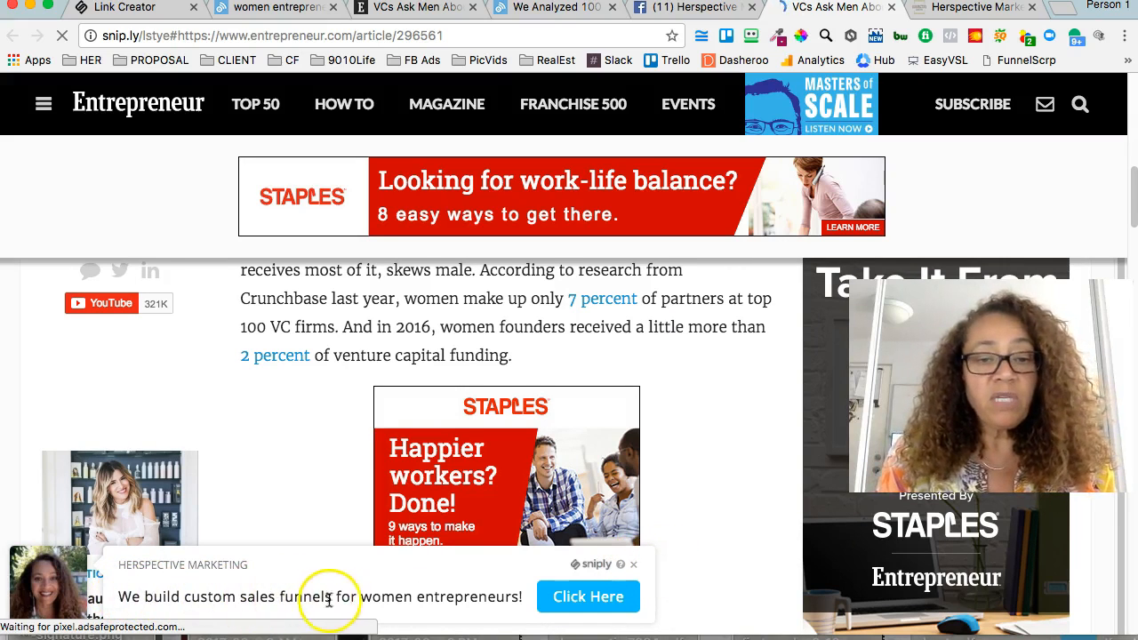
scroll(746, 506, "down", 5)
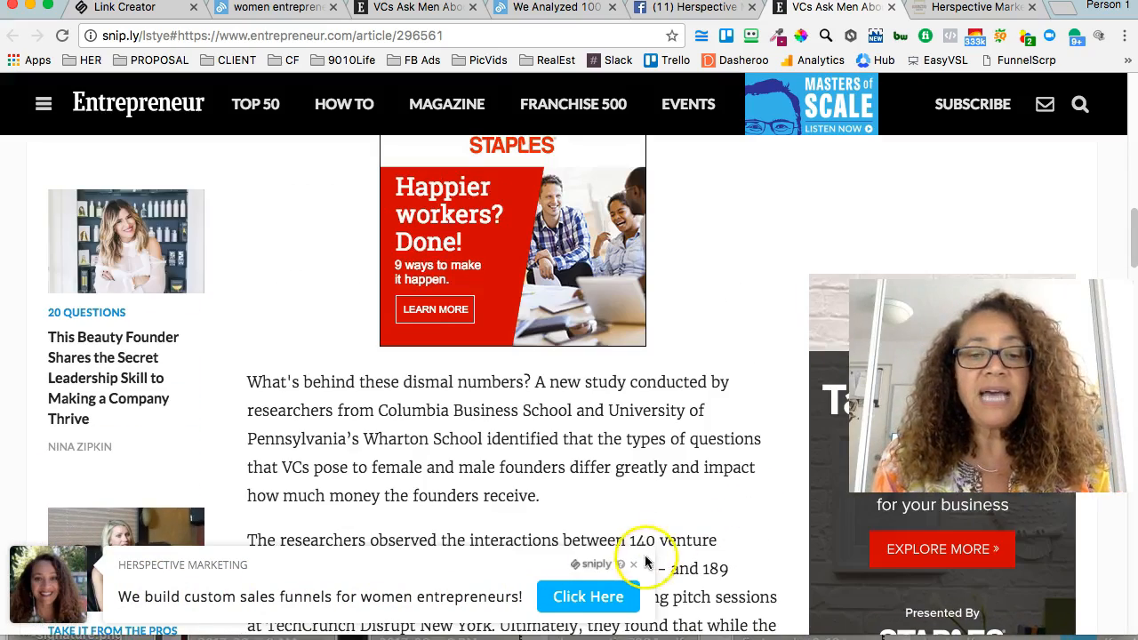
left_click(591, 600)
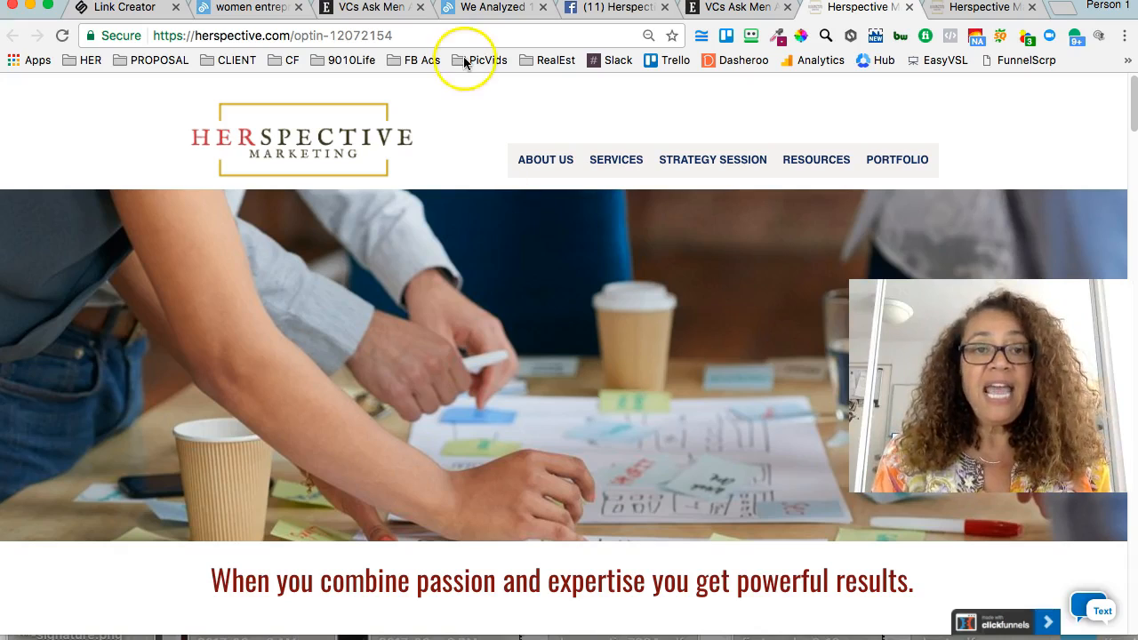
- Switch back to BuzzSumo and view the start of the most shared results for women entrepreneurs
left_click(259, 16)
scroll(274, 293, "up", 4)
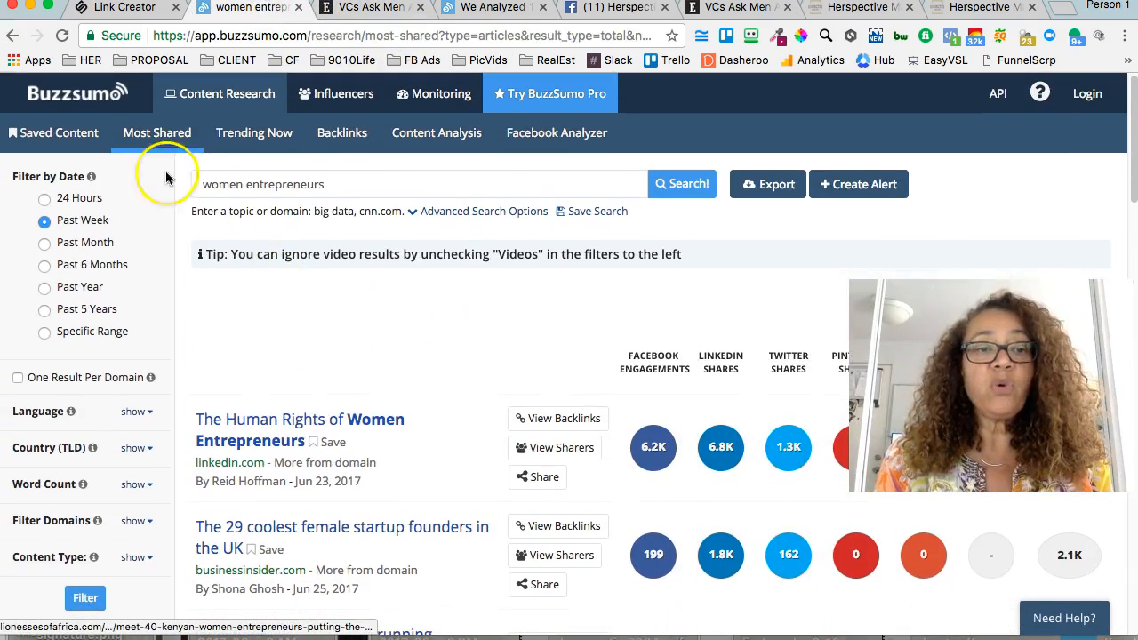
- Return to Sniply, close the snip creator and view the call-to-action's links and analytics
left_click(114, 8)
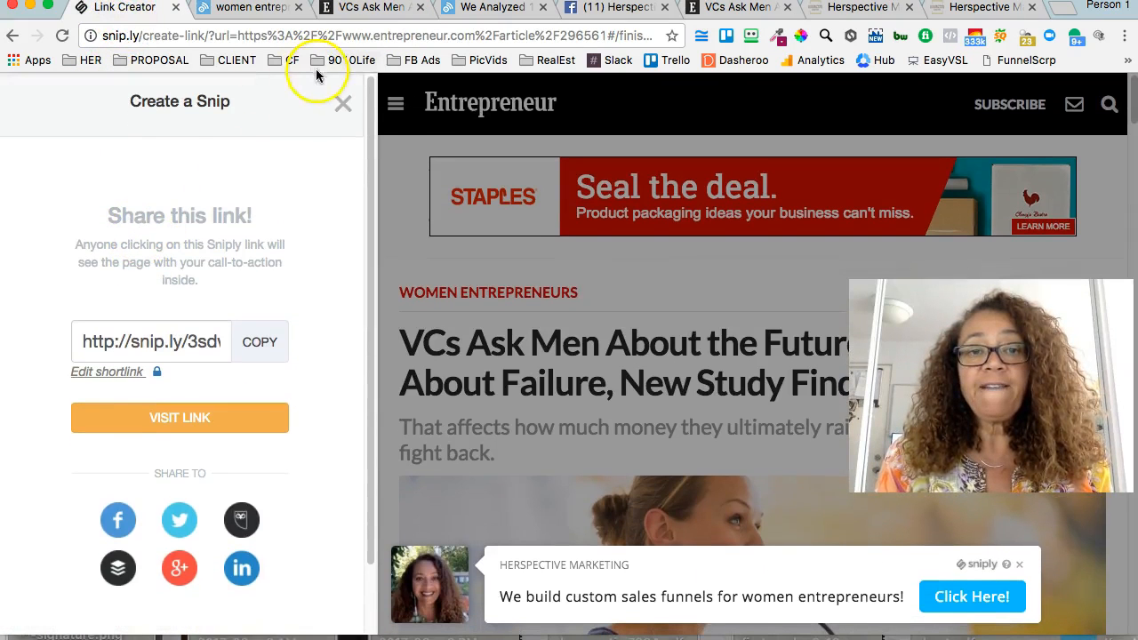
left_click(342, 104)
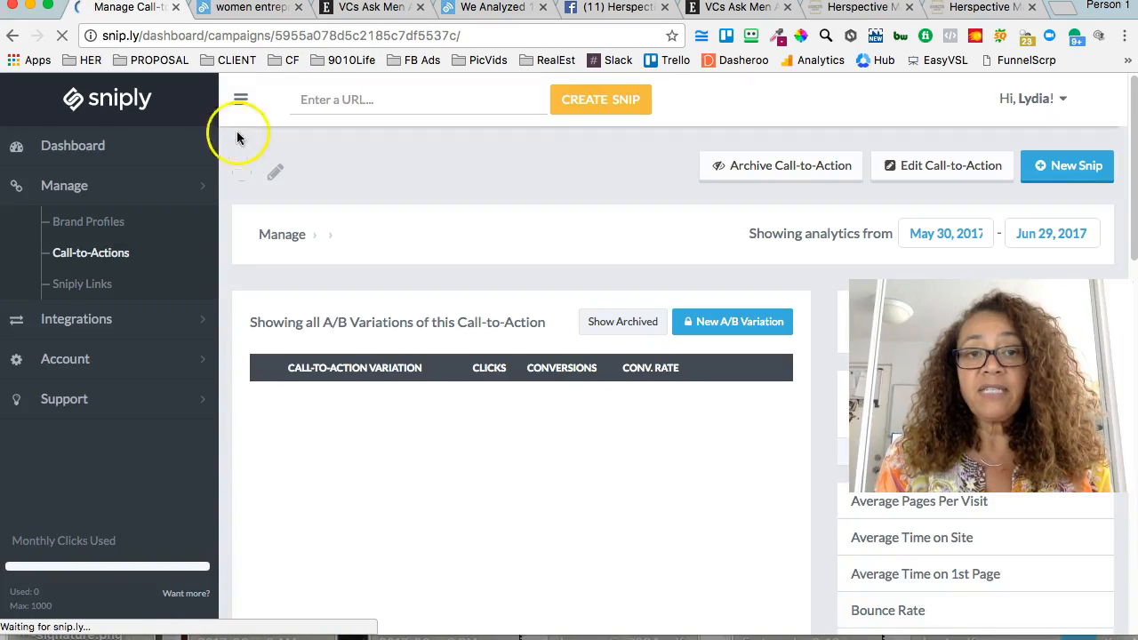
scroll(355, 264, "down", 3)
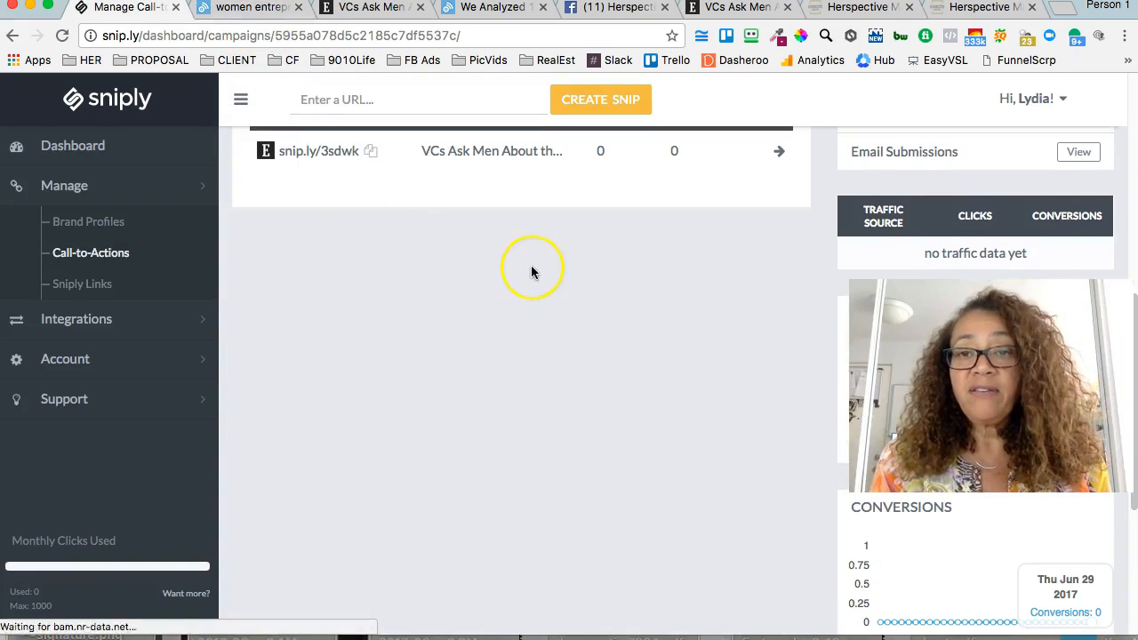